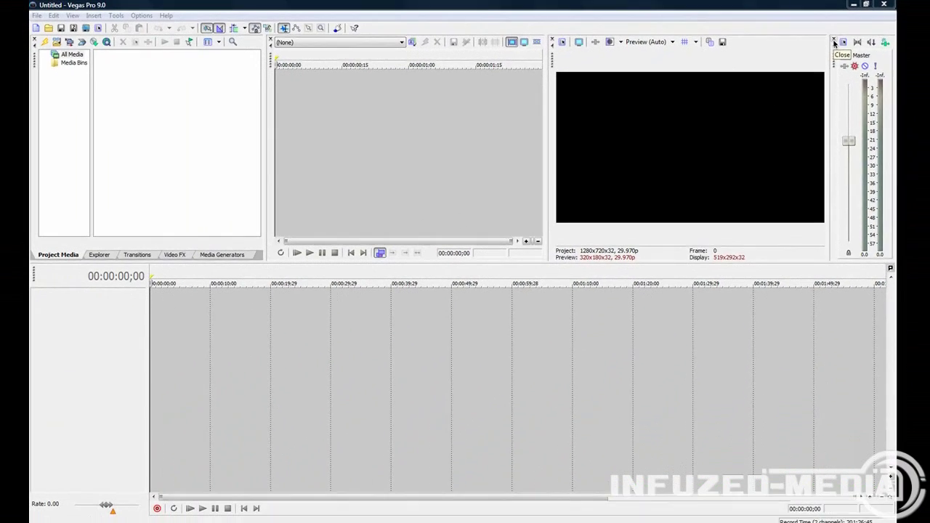
Step: Close the Master Bus and Trimmer panes to widen the project media area
click(851, 53)
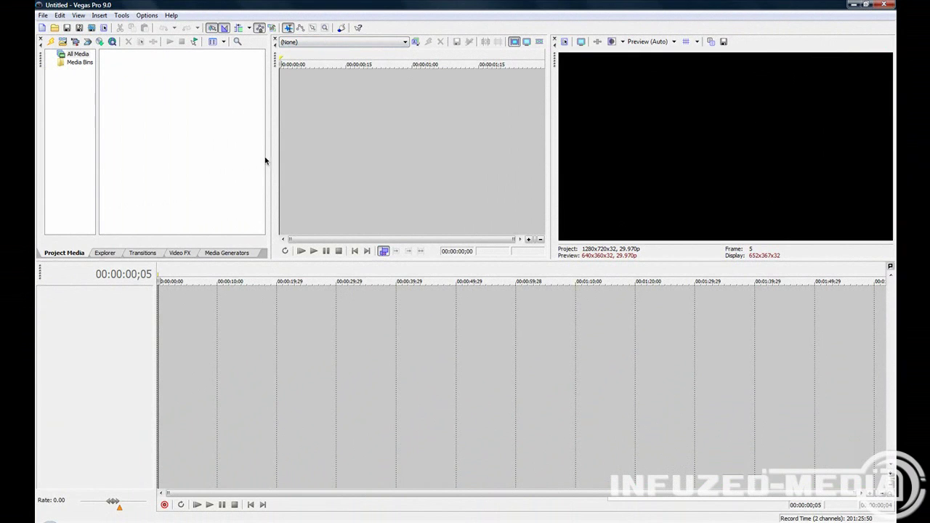
click(275, 40)
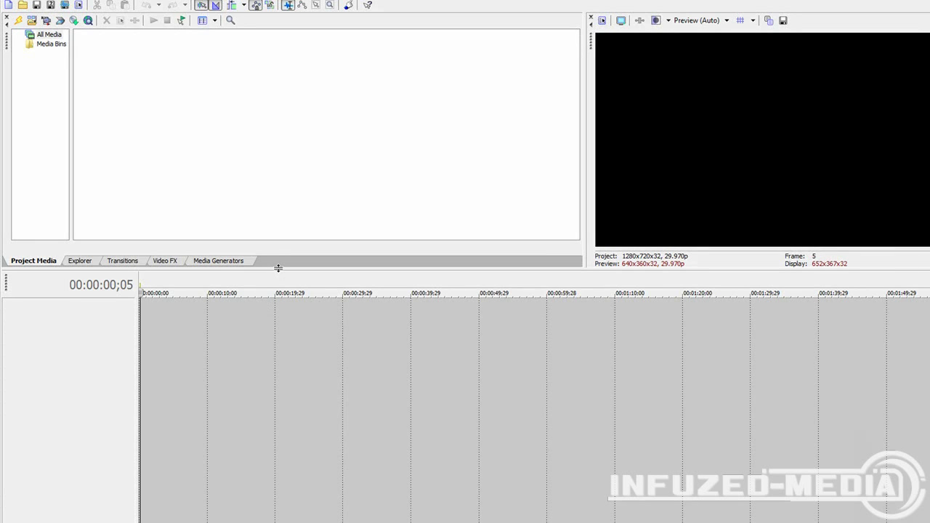
Step: Insert a new video track and resize the panes so the preview shows at 822x462
drag(278, 268, 276, 393)
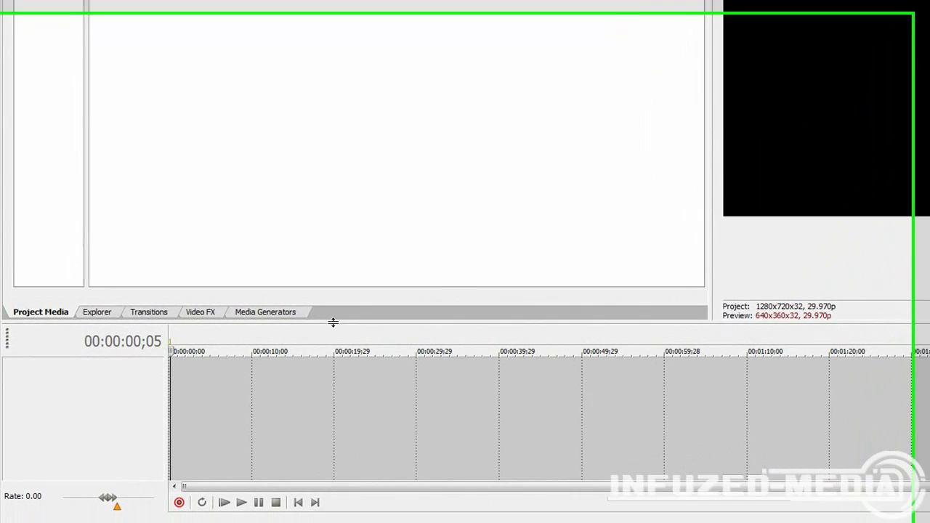
right_click(130, 375)
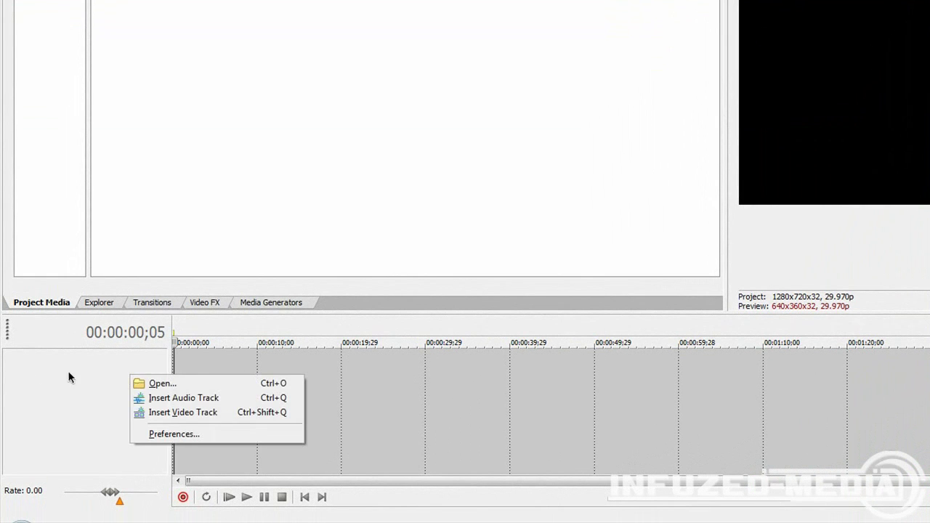
click(185, 415)
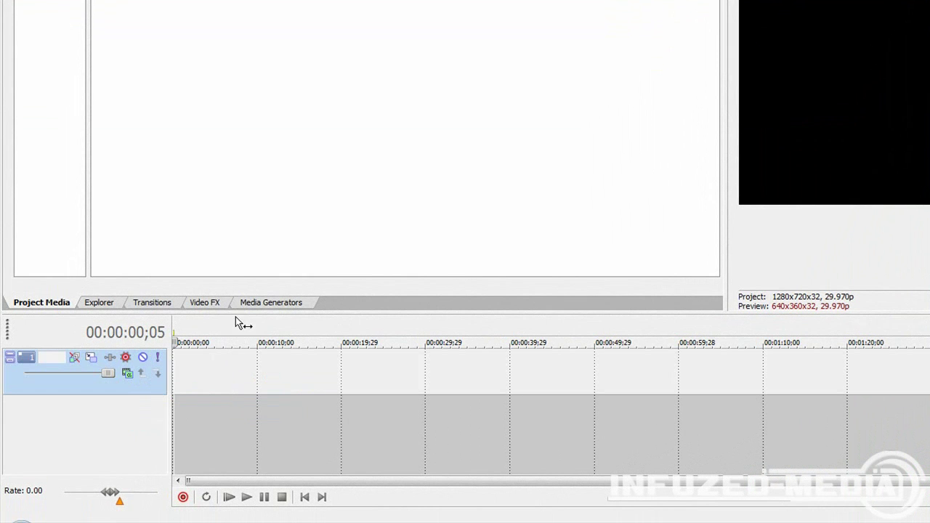
drag(235, 311, 239, 306)
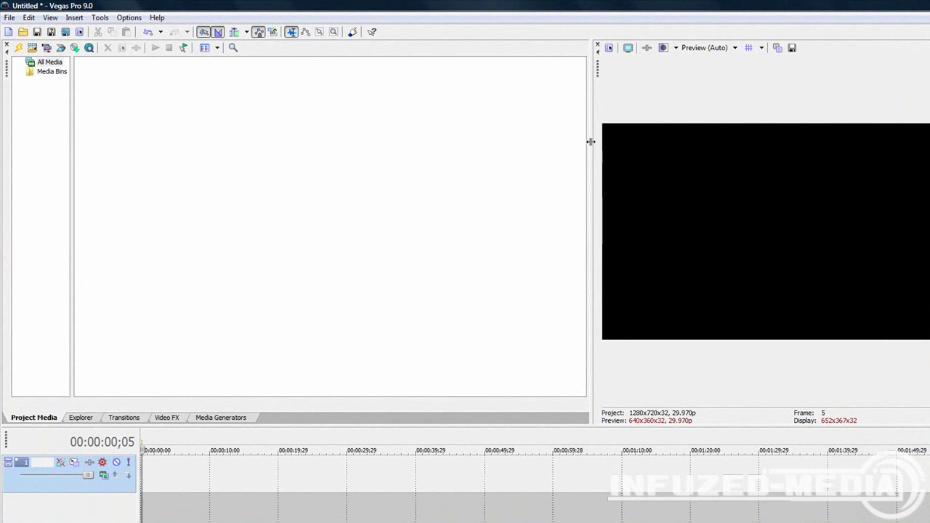
drag(591, 141, 491, 150)
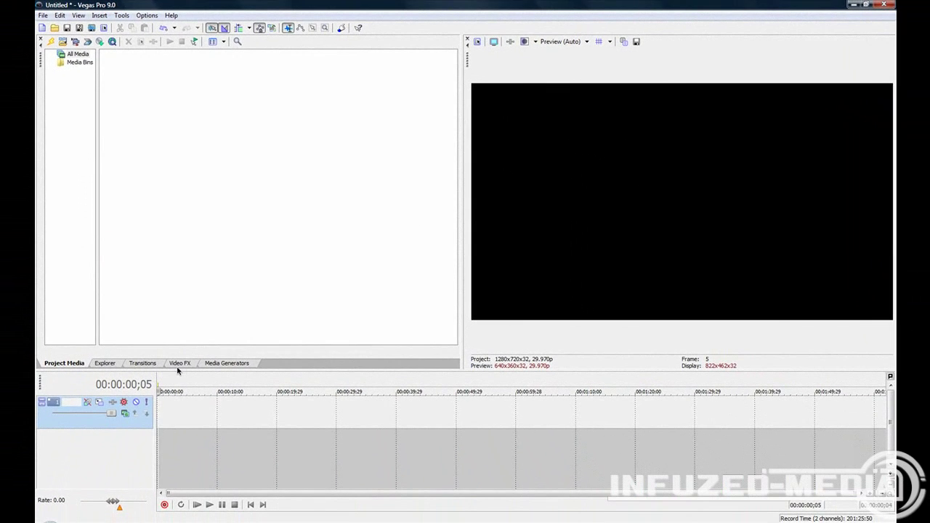
Step: Show the Video FX list with a wider preview beside the effect presets
click(182, 398)
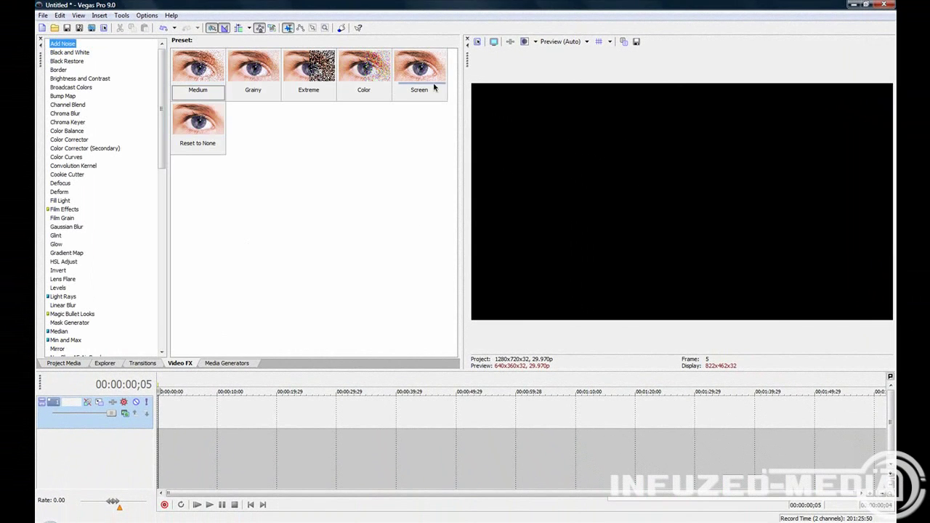
drag(462, 83, 479, 109)
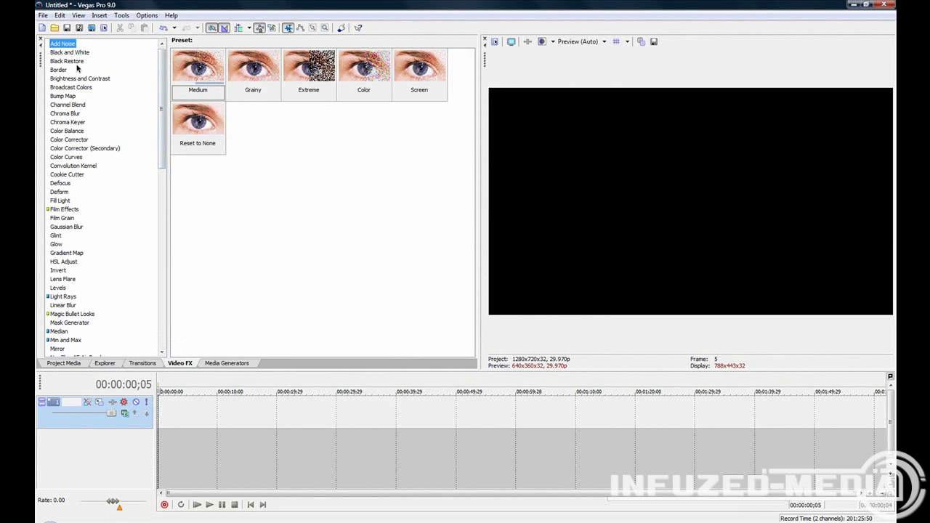
scroll(77, 67, down, 8)
scroll(69, 98, up, 8)
Step: Browse the Chroma Blur, Color Curves, Deform and Defocus presets, ending on Bump Map
click(74, 114)
click(77, 158)
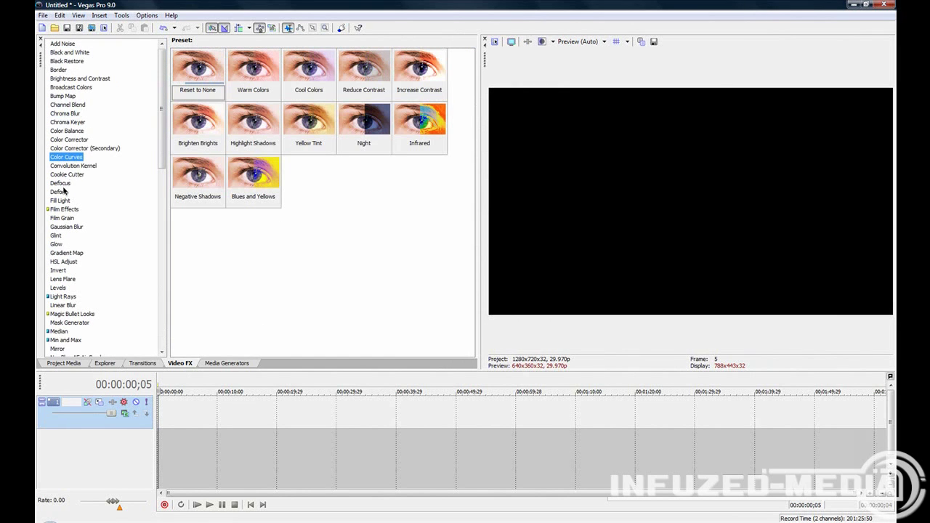
click(64, 191)
click(61, 183)
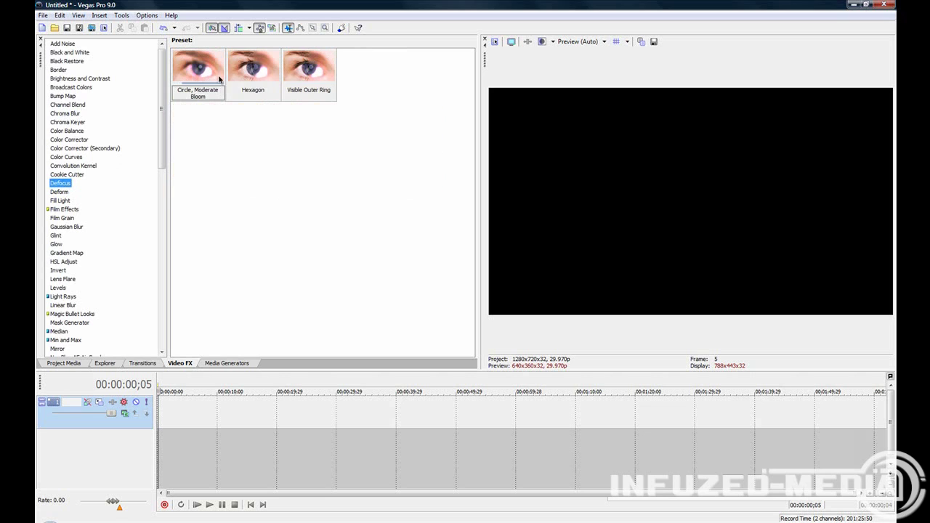
click(64, 96)
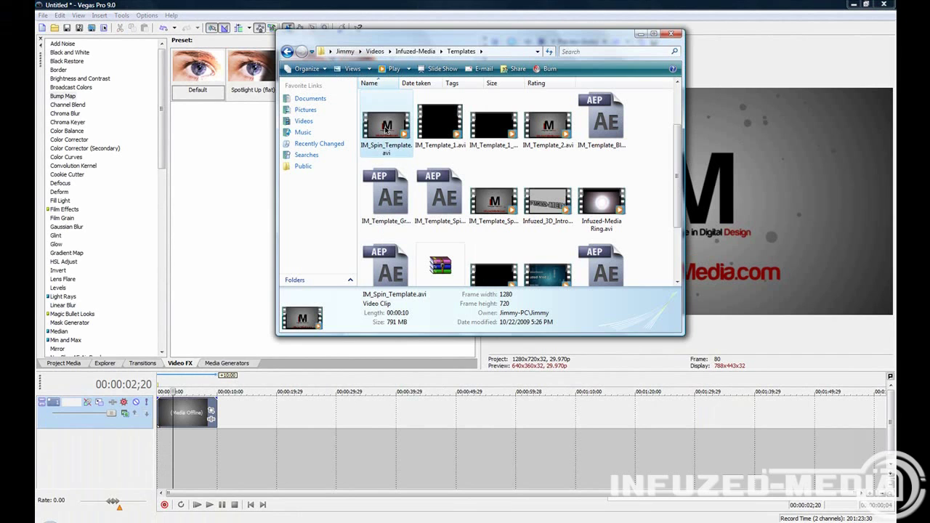
Step: Drag IM_Spin_Template.avi onto the video track, then return to the Video FX list
drag(386, 129, 315, 411)
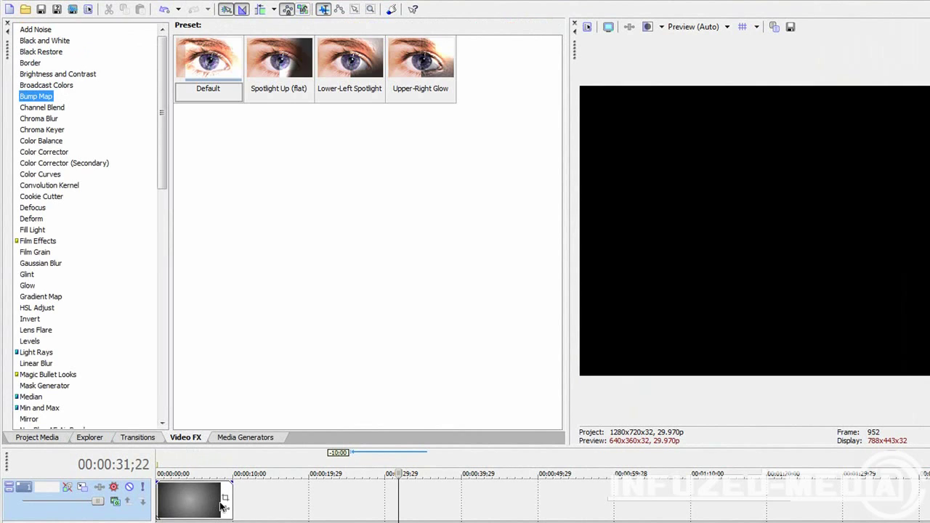
click(90, 438)
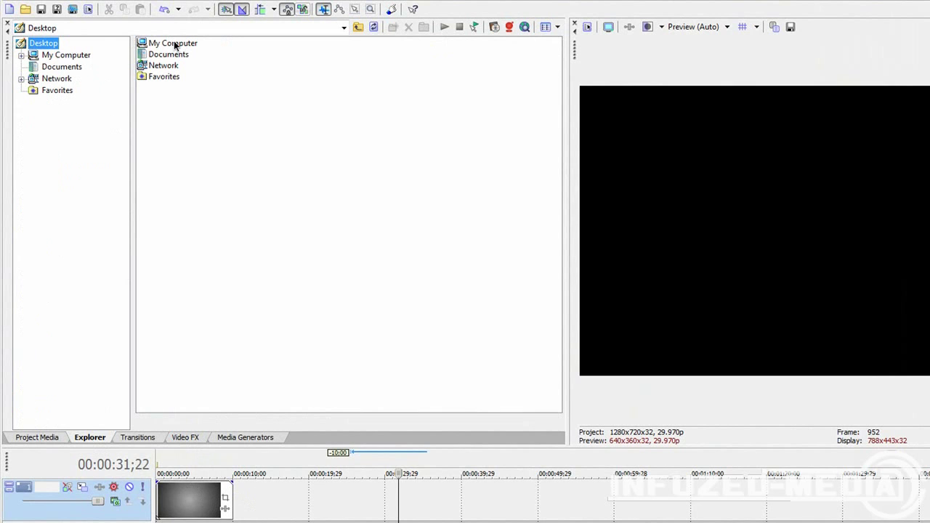
click(187, 436)
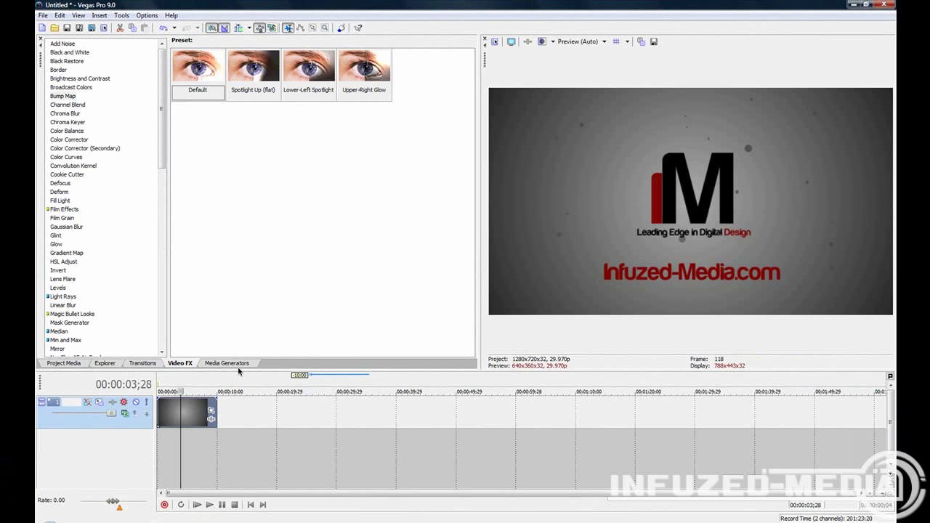
Step: Apply Bump Map 'Spotlight Up (flat)' to the logo clip with focus 0.777 and the light at upper left
click(252, 67)
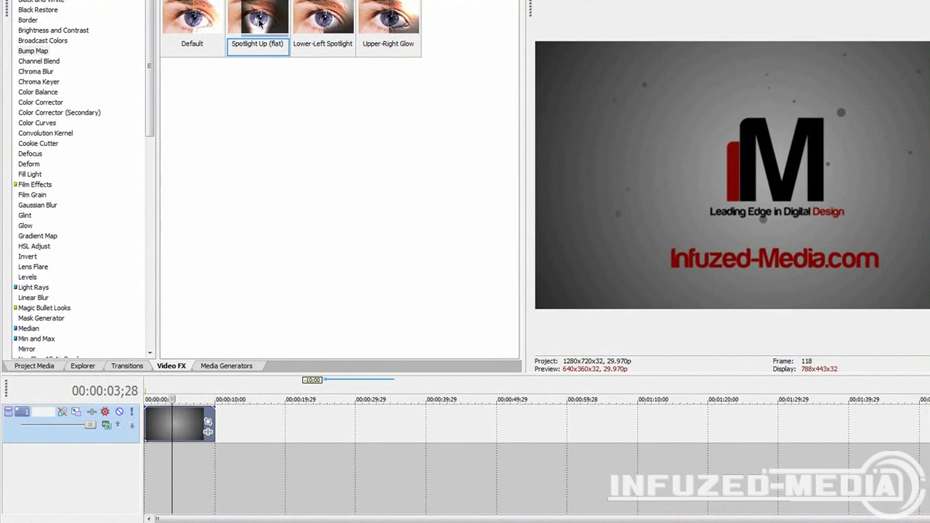
drag(259, 22, 190, 432)
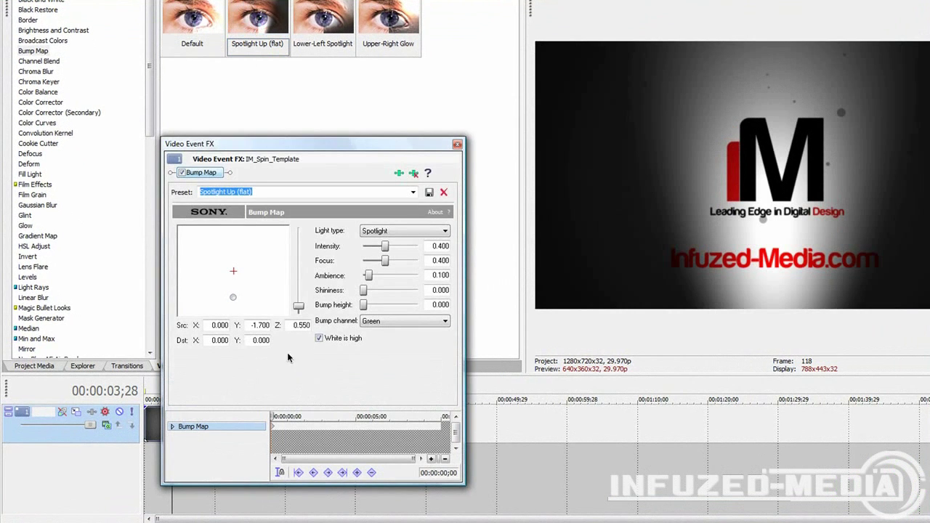
drag(239, 147, 258, 141)
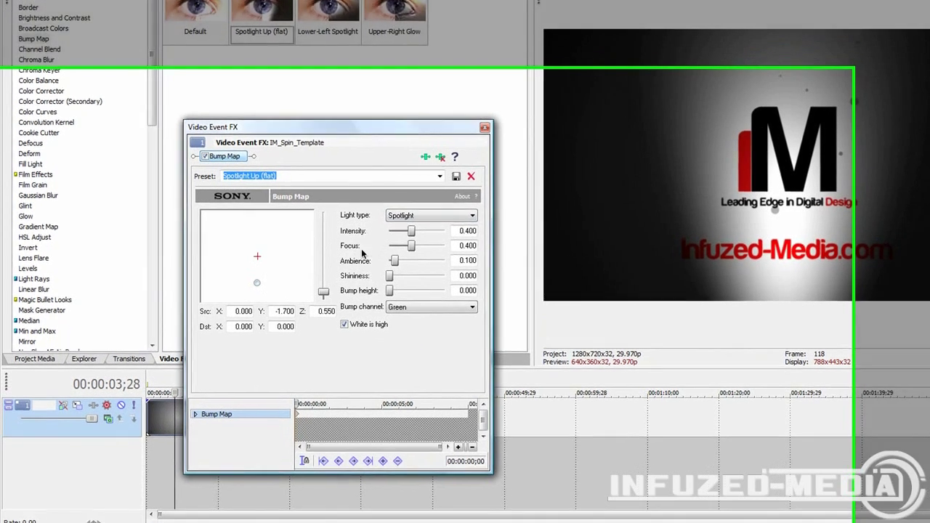
mouse_move(404, 254)
mouse_down()
mouse_move(434, 255)
mouse_move(410, 261)
mouse_up()
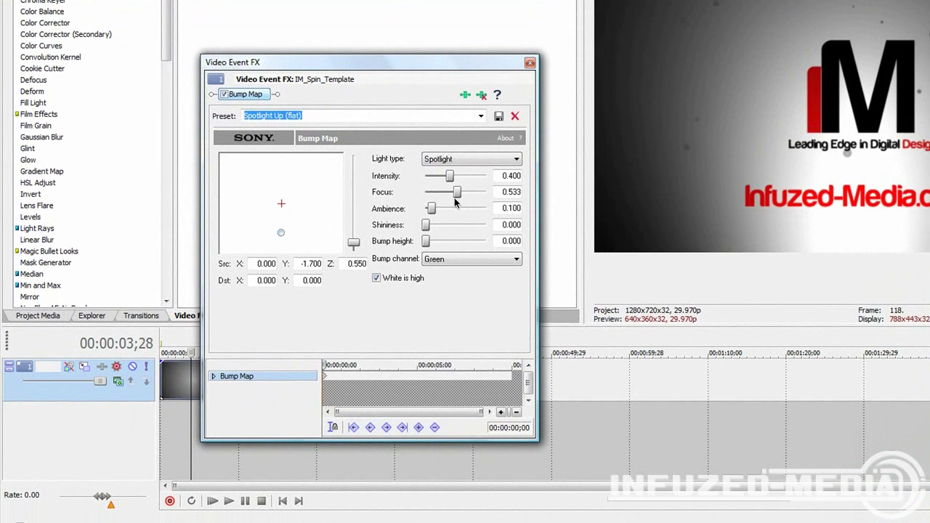
drag(455, 202, 443, 181)
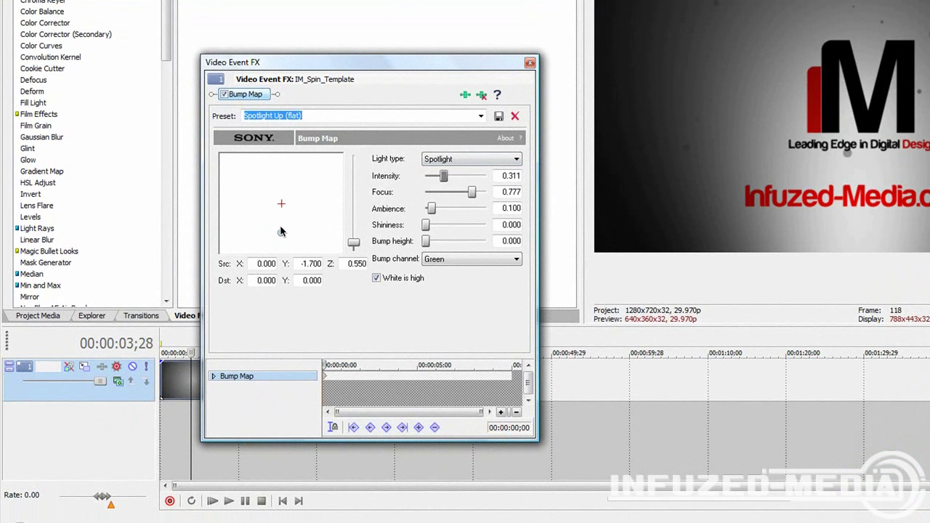
drag(281, 231, 258, 190)
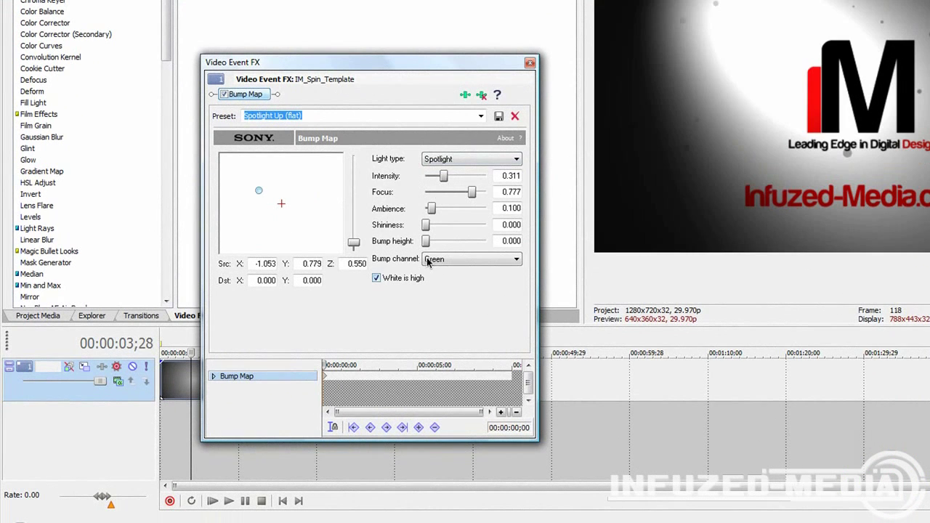
click(530, 63)
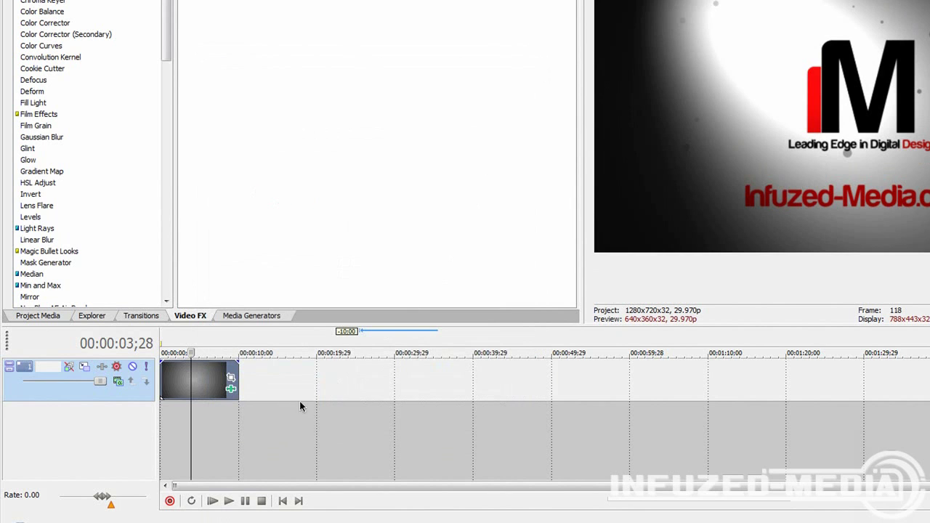
click(232, 391)
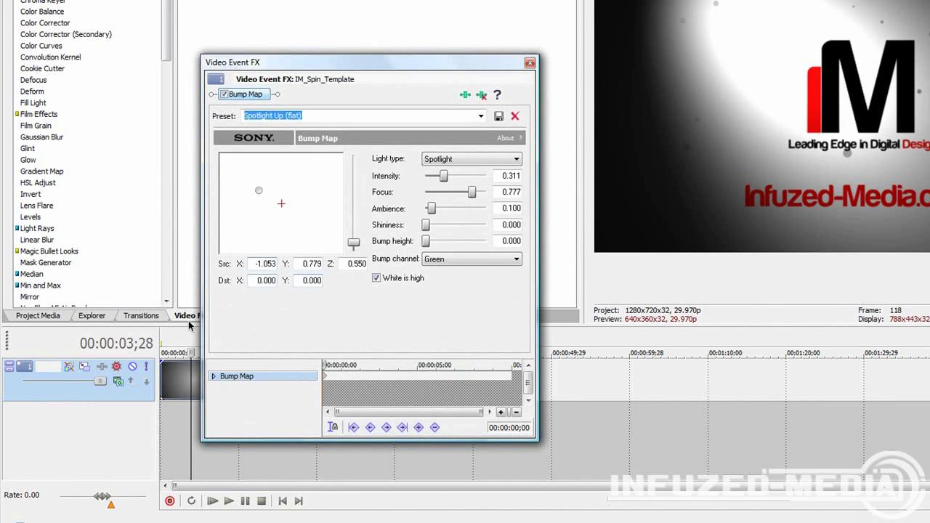
click(224, 94)
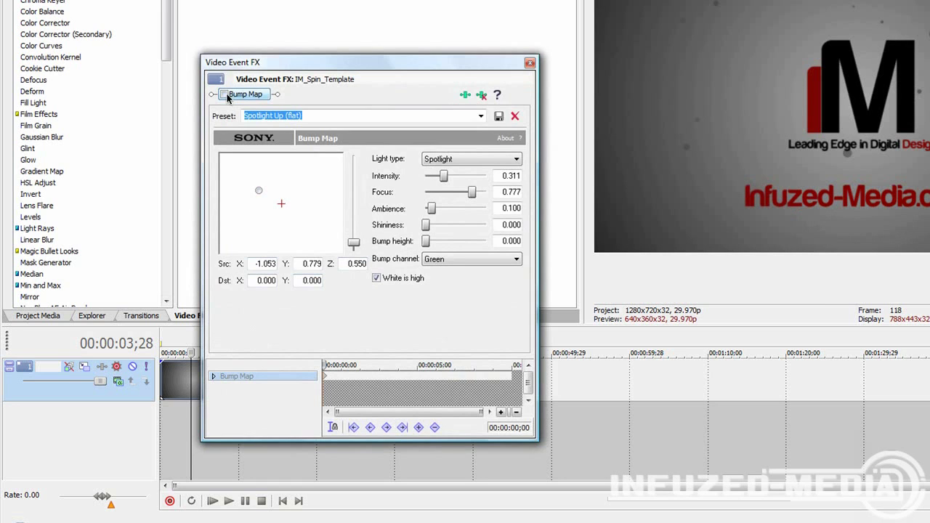
click(224, 94)
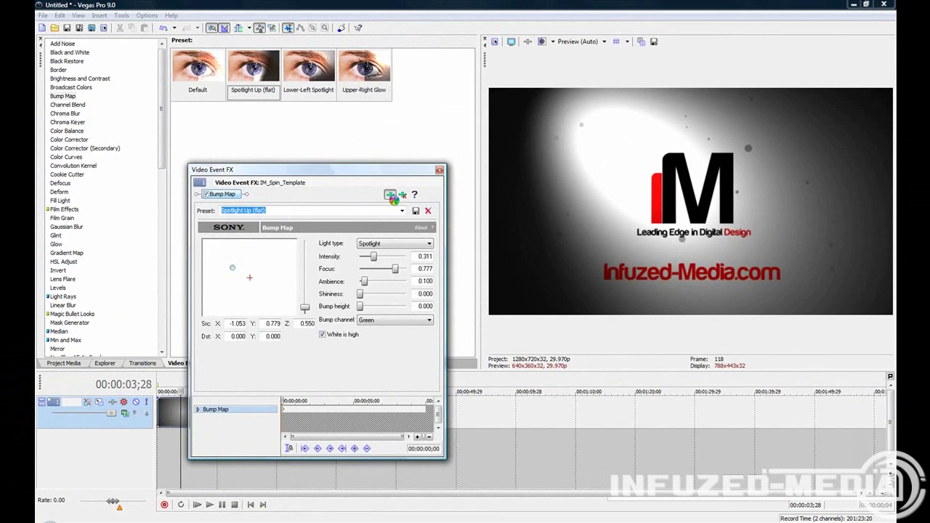
click(465, 95)
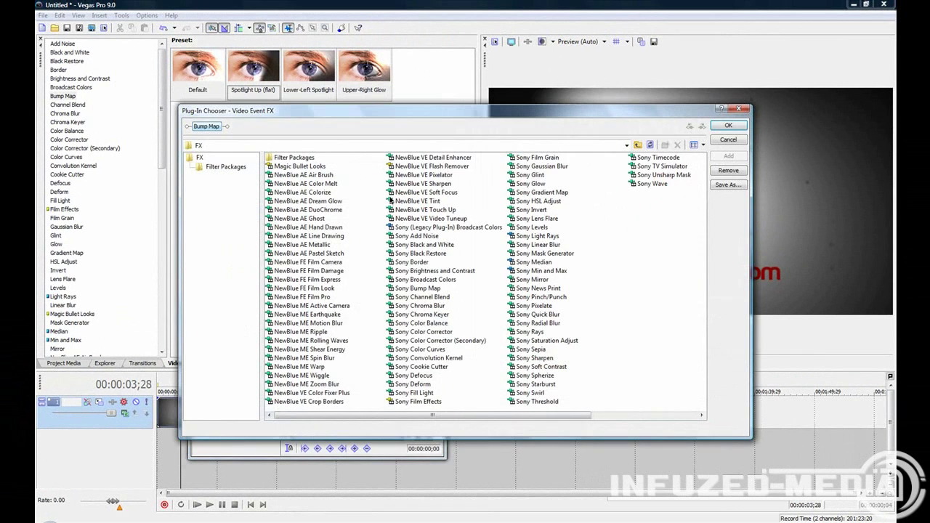
click(721, 142)
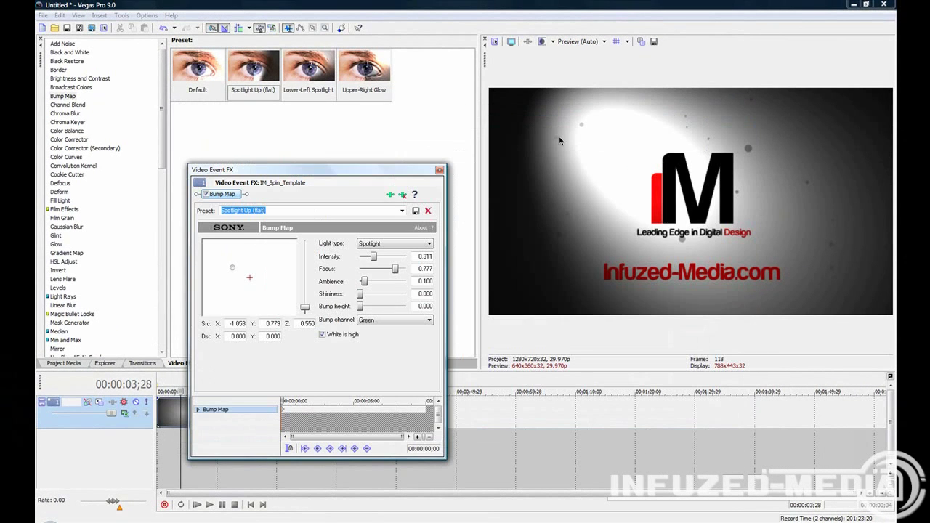
click(365, 87)
drag(276, 193, 274, 192)
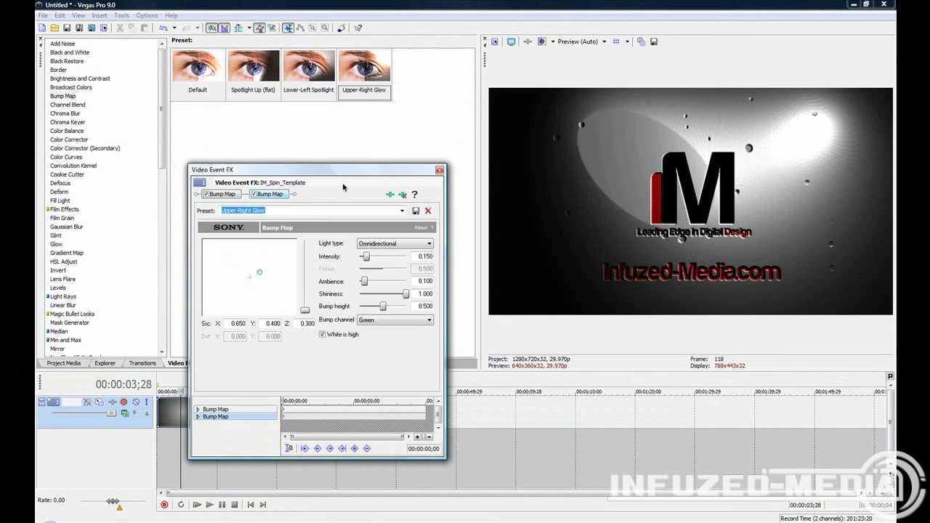
click(402, 195)
click(438, 169)
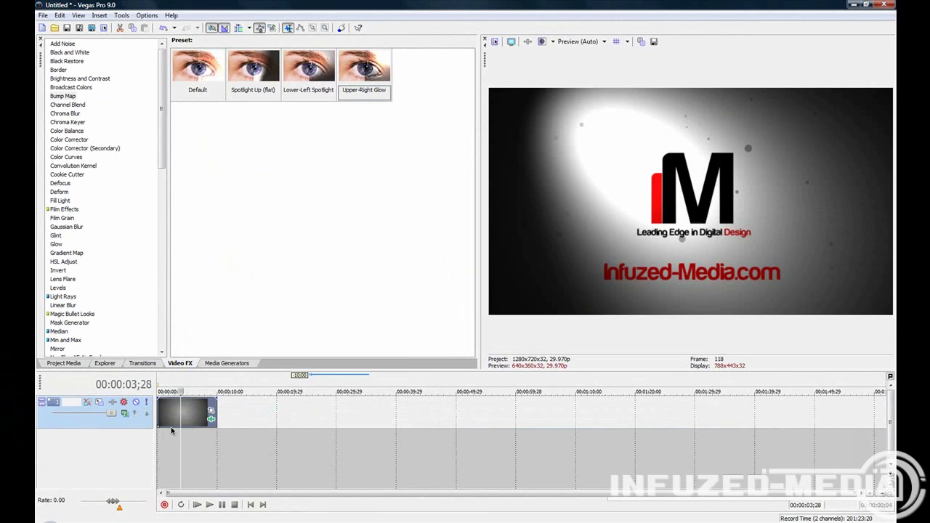
Step: Toggle the logo clip's effects on and off, then delete all of them
right_click(210, 419)
click(263, 436)
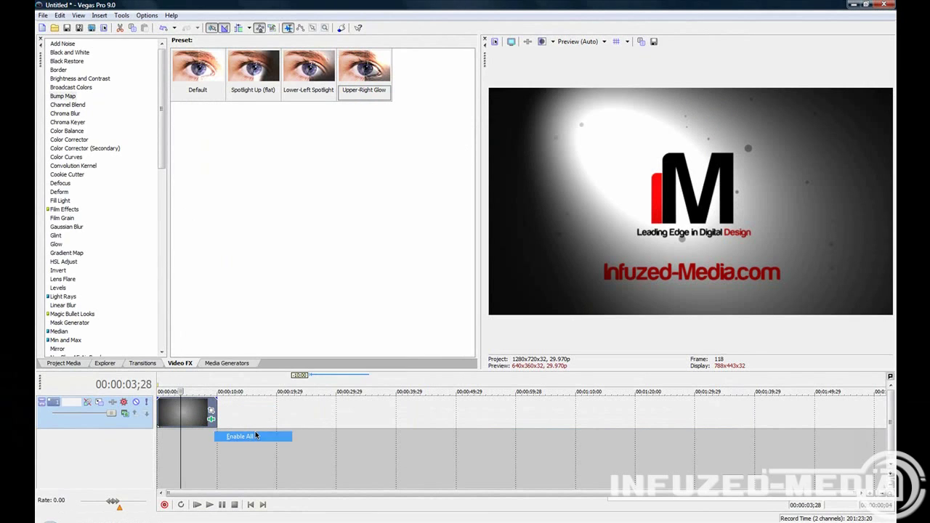
right_click(212, 419)
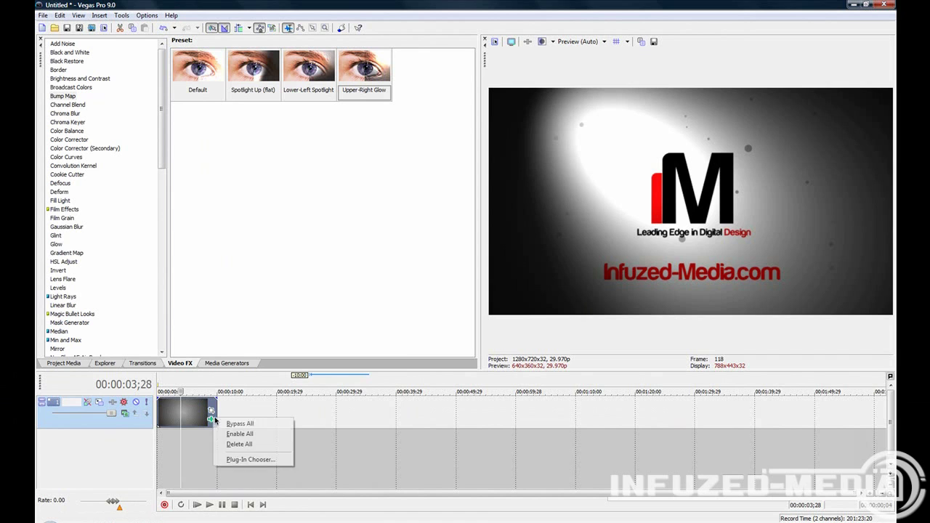
click(236, 421)
right_click(211, 419)
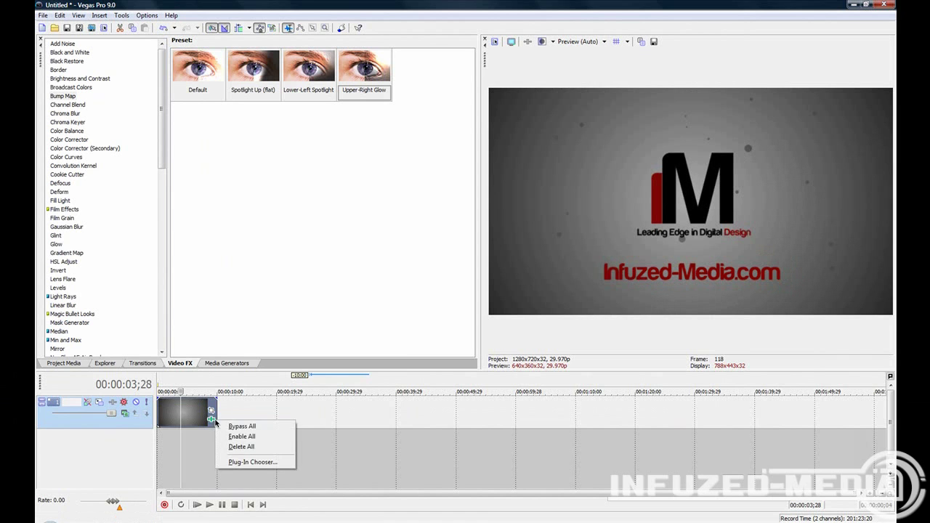
click(236, 434)
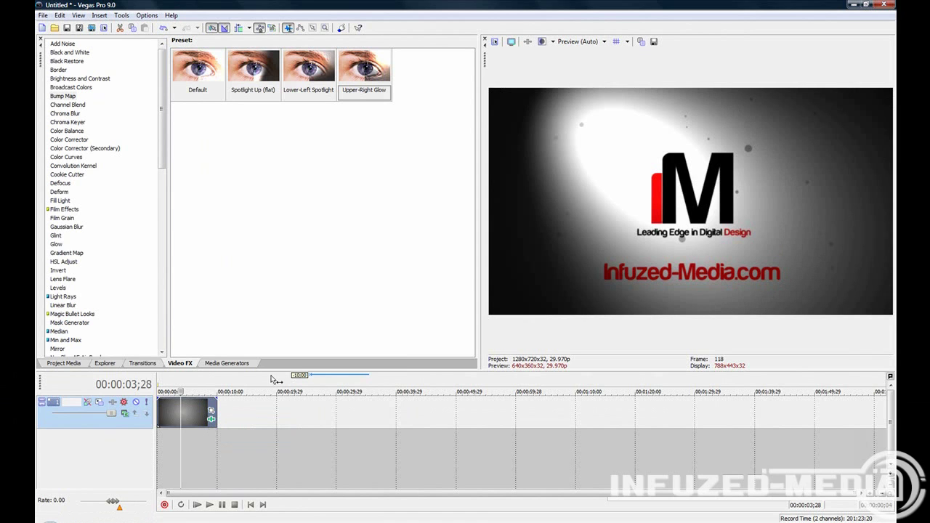
right_click(211, 419)
click(247, 449)
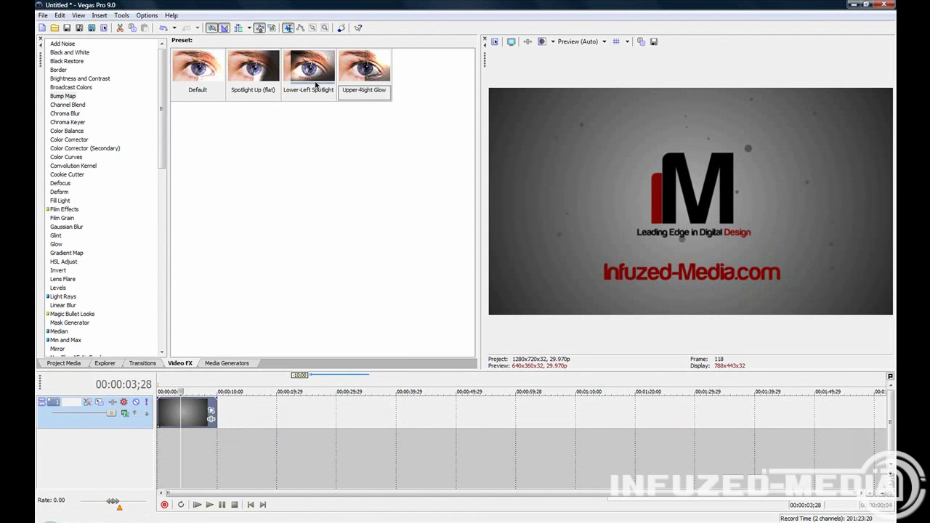
Step: Apply Lower-Left Spotlight to the whole track, then remove the Bump Map from it
click(315, 86)
drag(114, 421, 114, 422)
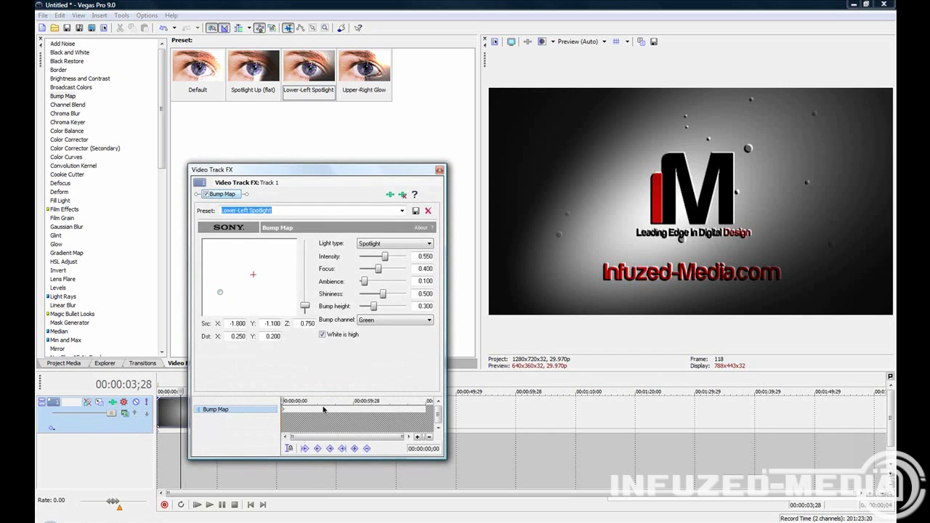
click(404, 196)
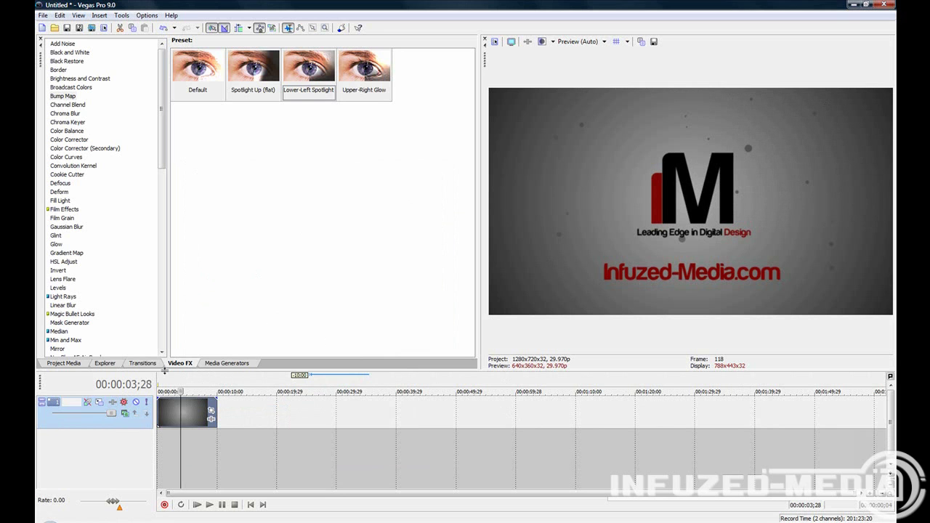
Step: Slide the second logo clip over the first to create a crossfade and play it back
click(143, 363)
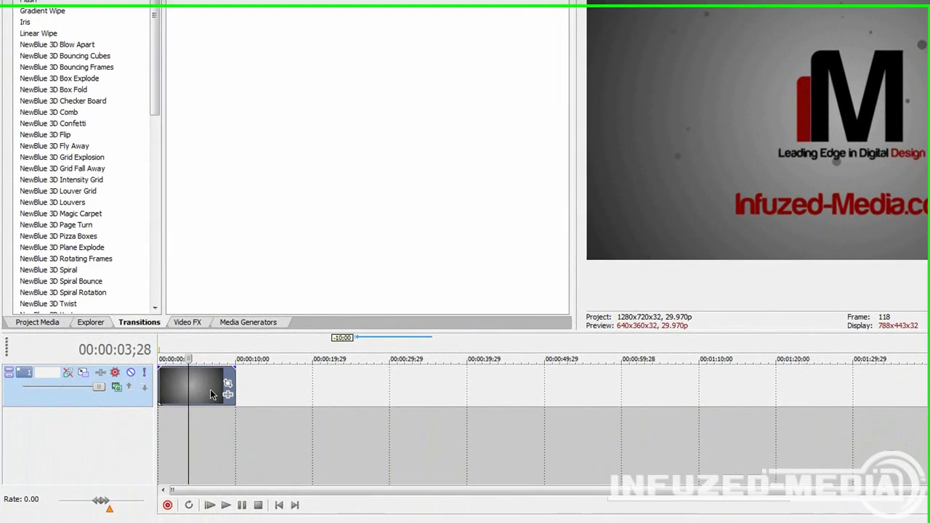
drag(210, 389, 211, 366)
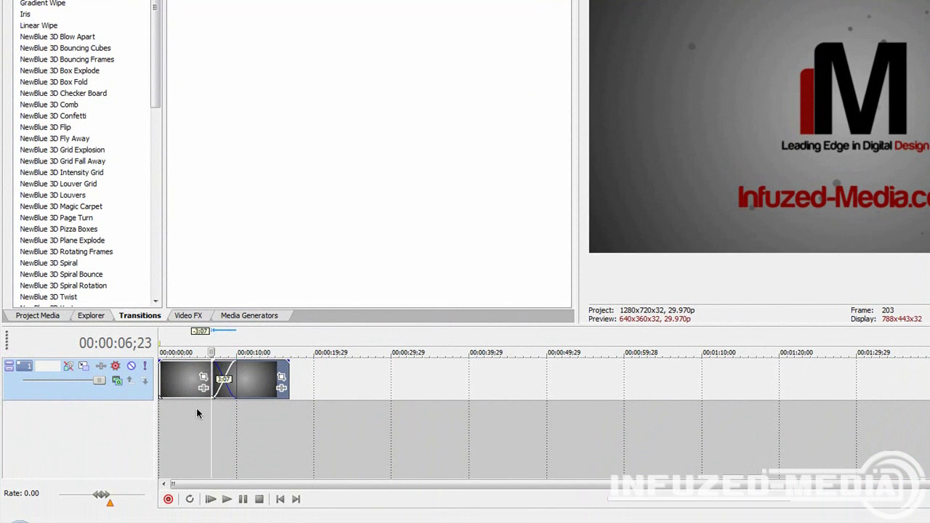
key(space)
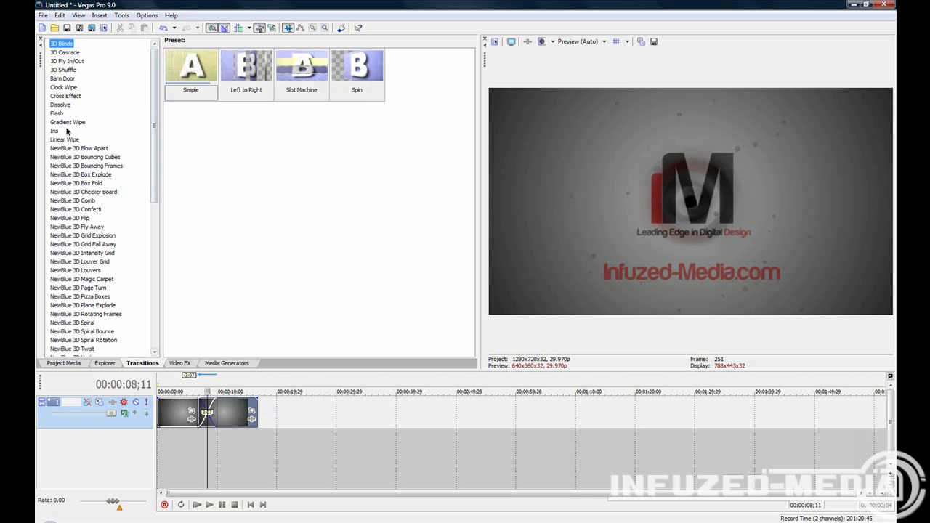
Step: Put the Flash 'Hard Flash' preset onto the crossfade and preview it
click(54, 115)
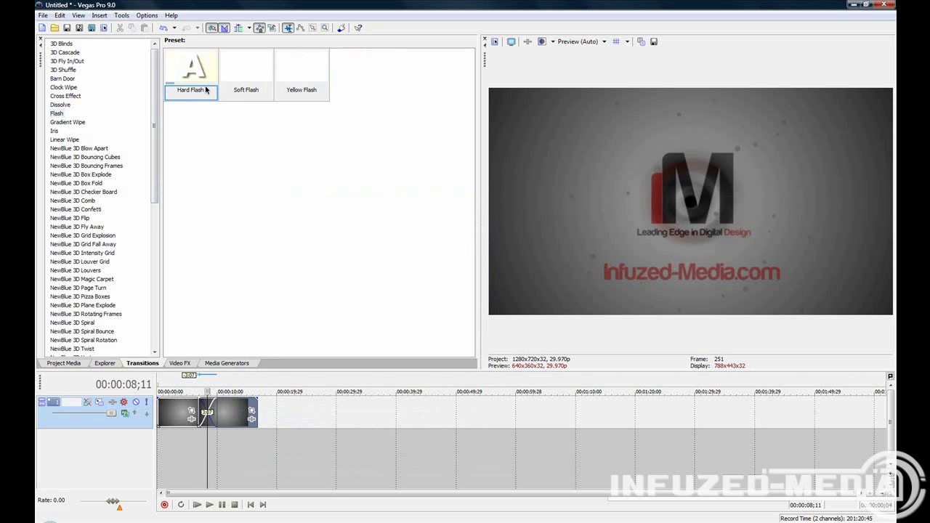
drag(207, 88, 206, 418)
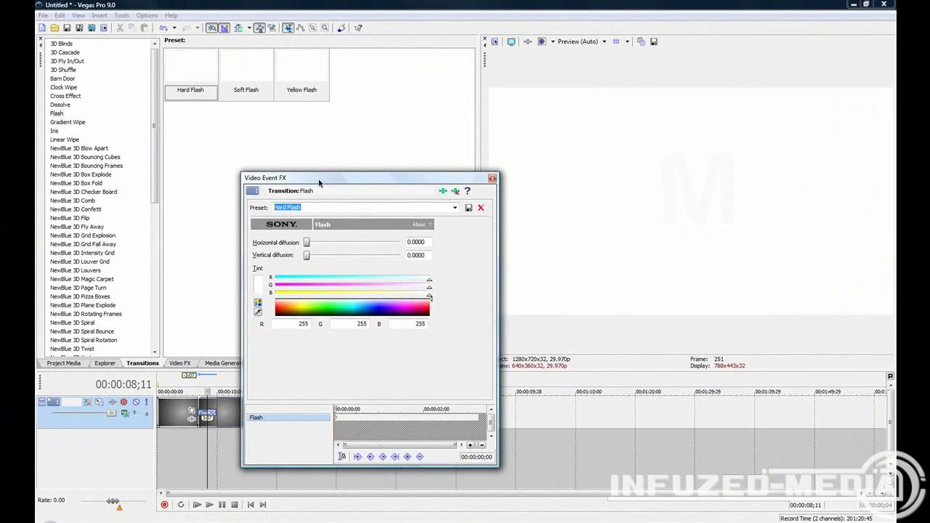
drag(319, 182, 291, 76)
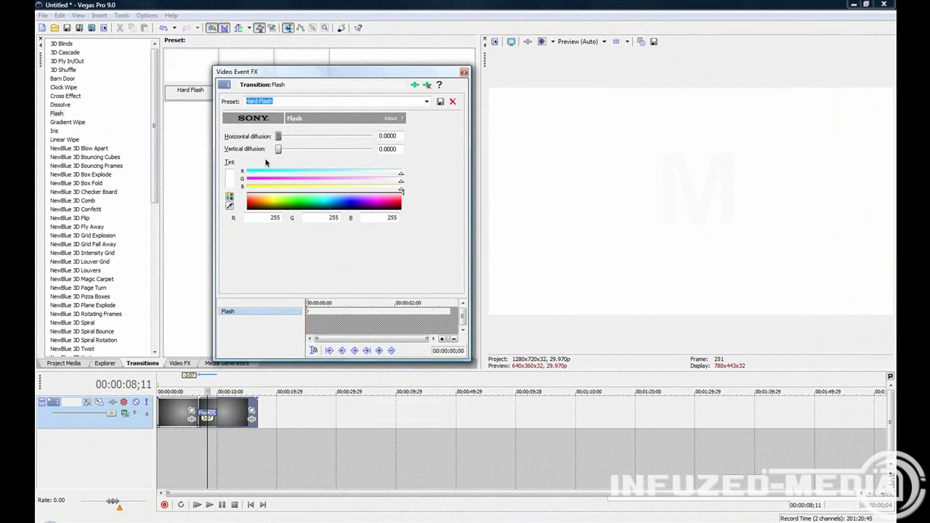
click(199, 453)
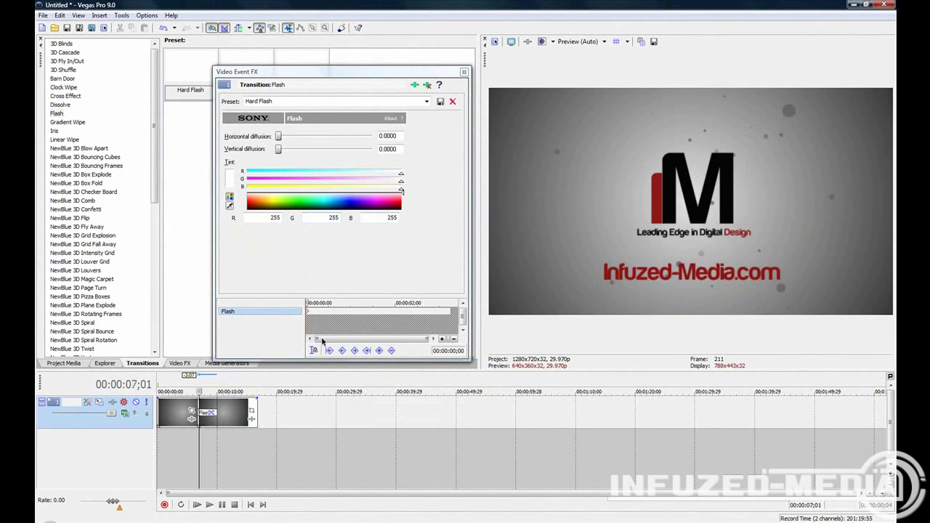
key(space)
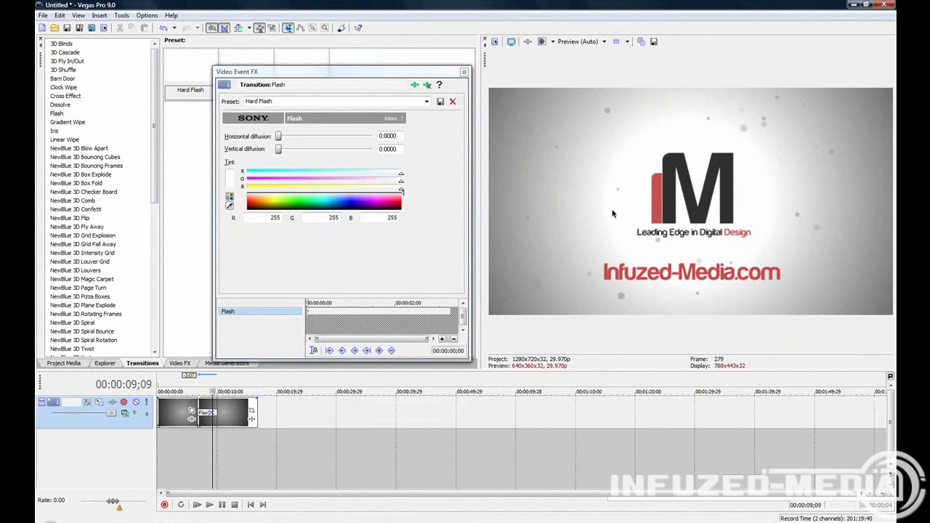
Step: Tint the flash yellow-green, raise diffusion to 0.2000, and park the playhead at 00:00:08;02
click(275, 202)
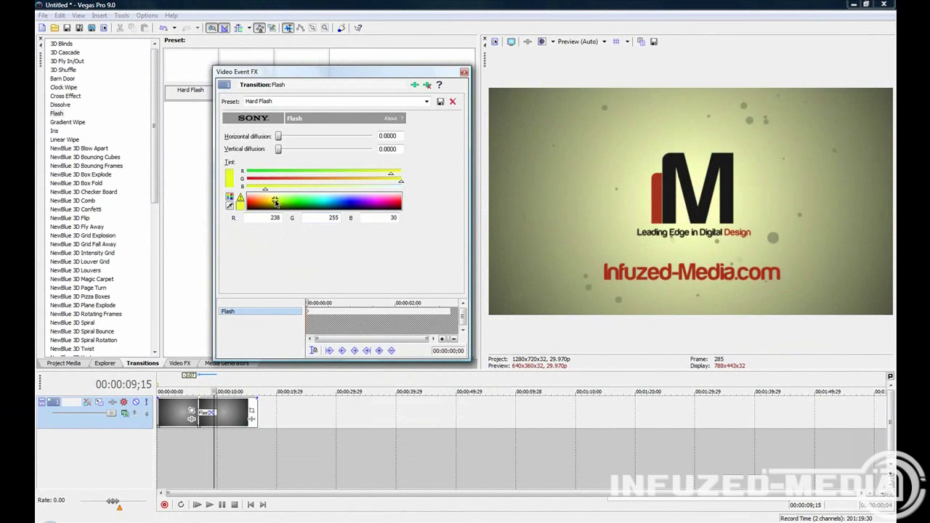
drag(275, 202, 282, 199)
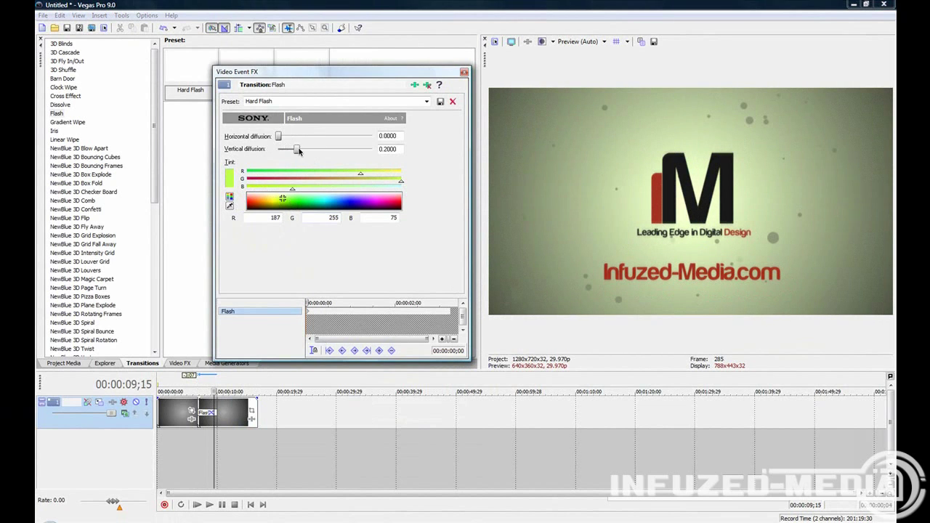
click(304, 148)
click(303, 135)
click(337, 165)
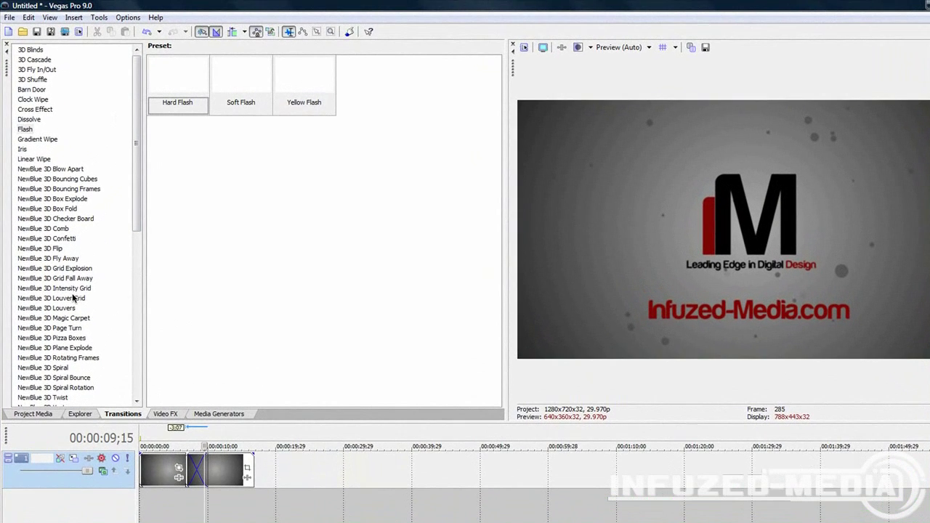
scroll(94, 207, down, 2)
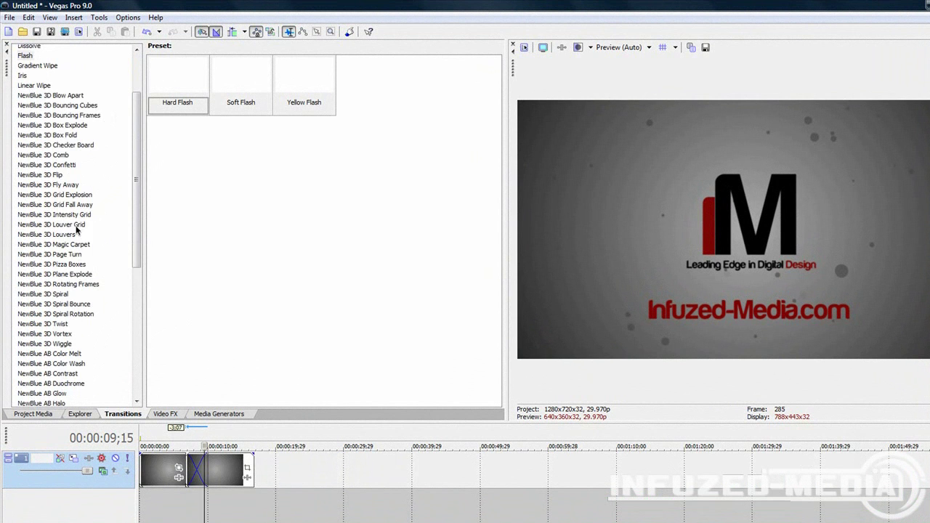
scroll(74, 275, down, 9)
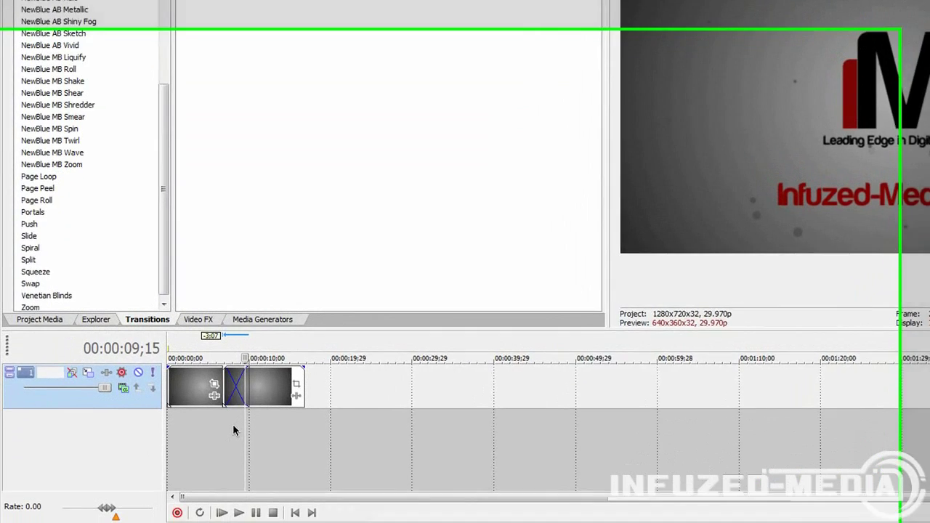
click(196, 506)
scroll(154, 392, up, 7)
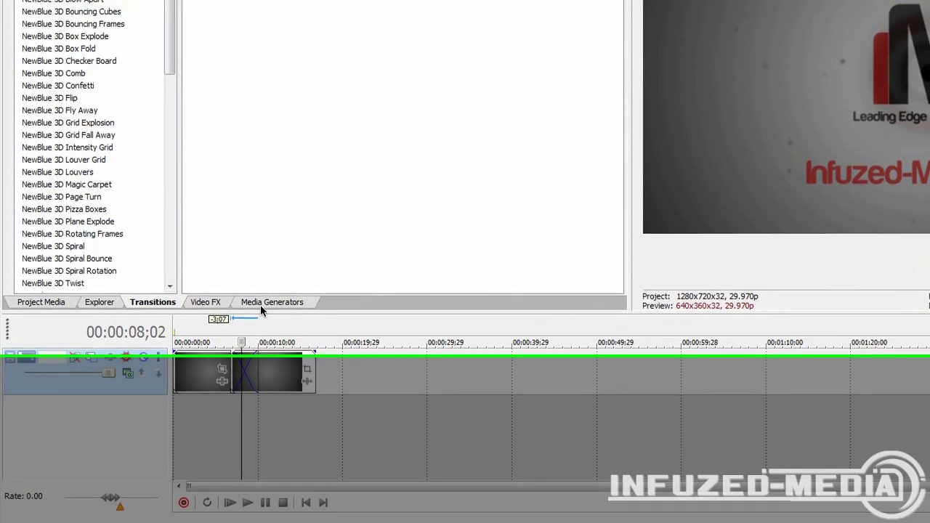
Step: Place a Credit Roll 'Plain Scrolling on Black' clip on the track after the logo clips
click(259, 304)
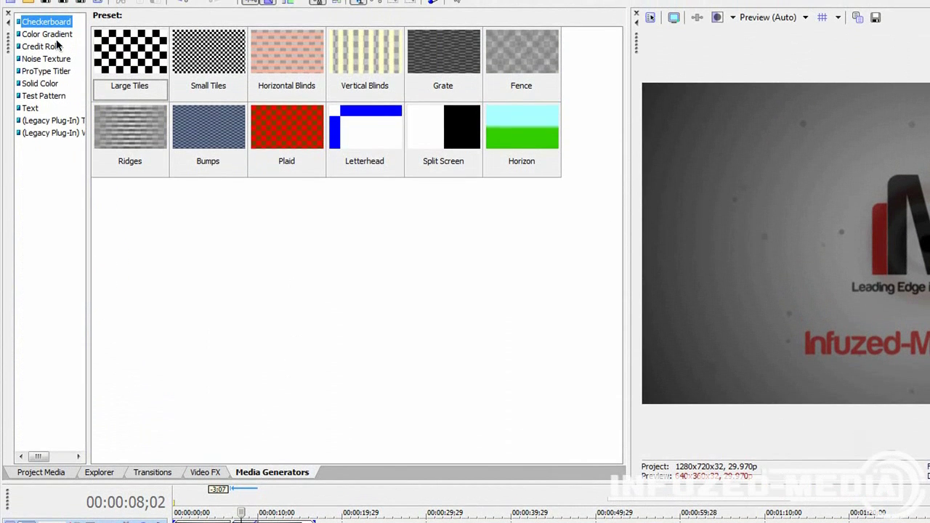
click(48, 48)
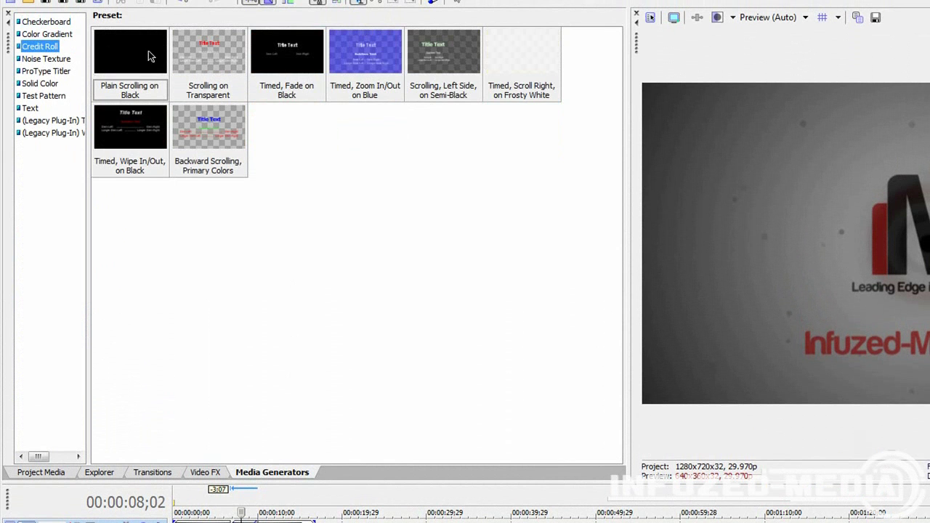
drag(133, 71, 399, 522)
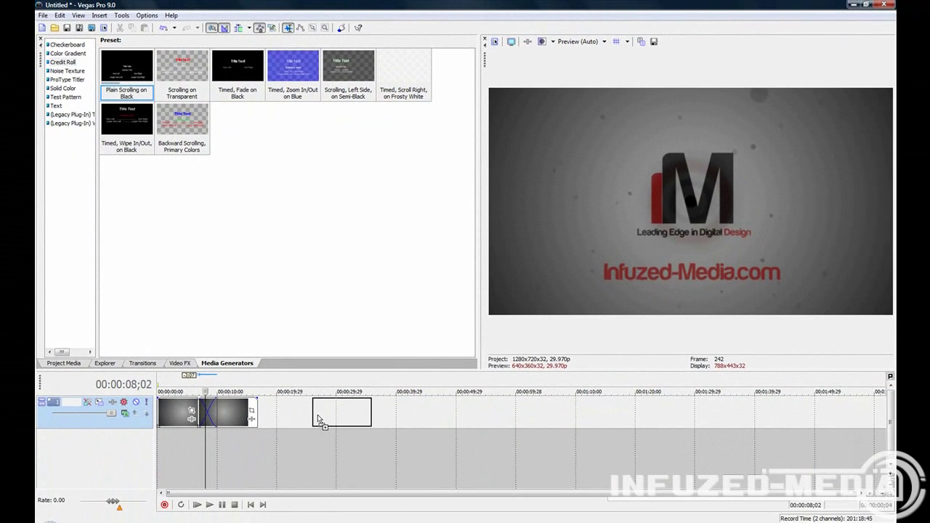
drag(317, 420, 318, 419)
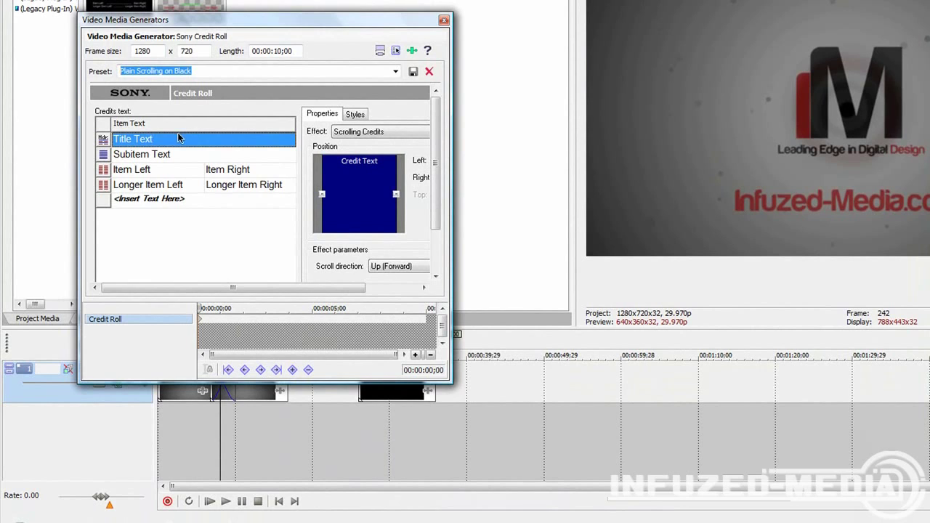
Step: Replace the credit roll's title line with 'dgsdgsdg' and overlap it with the preceding clip
click(159, 141)
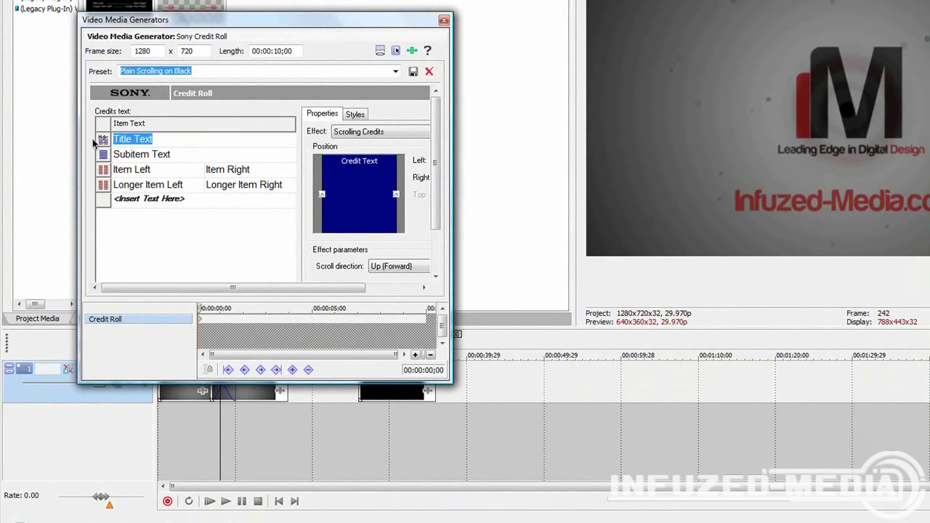
text(dgsdgsdg)
click(378, 417)
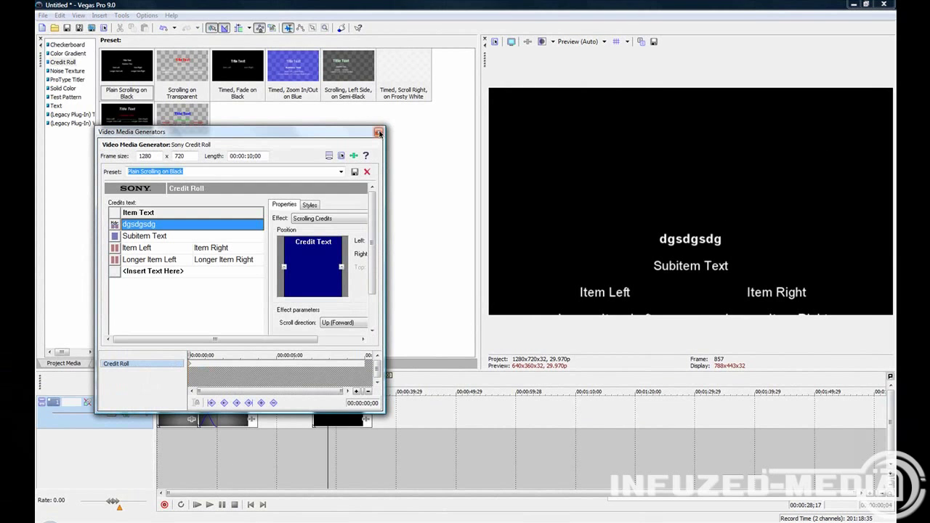
click(379, 133)
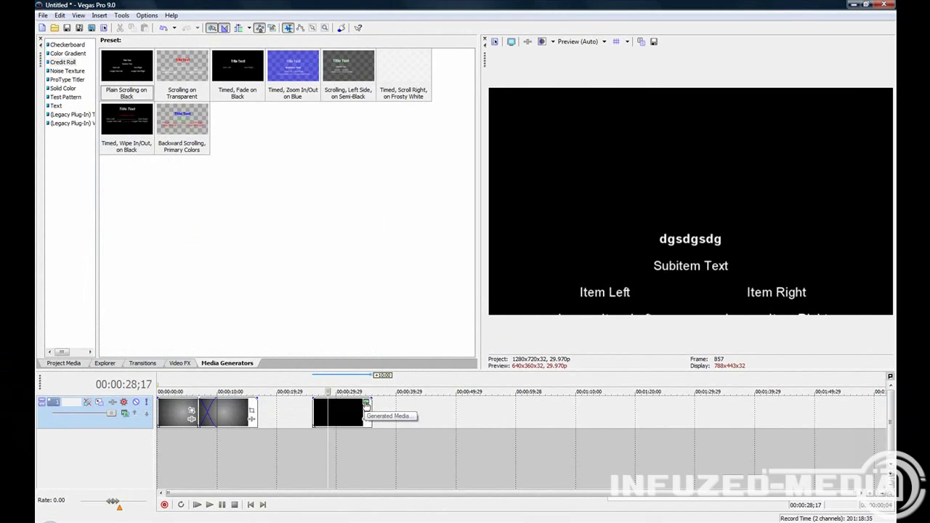
click(366, 403)
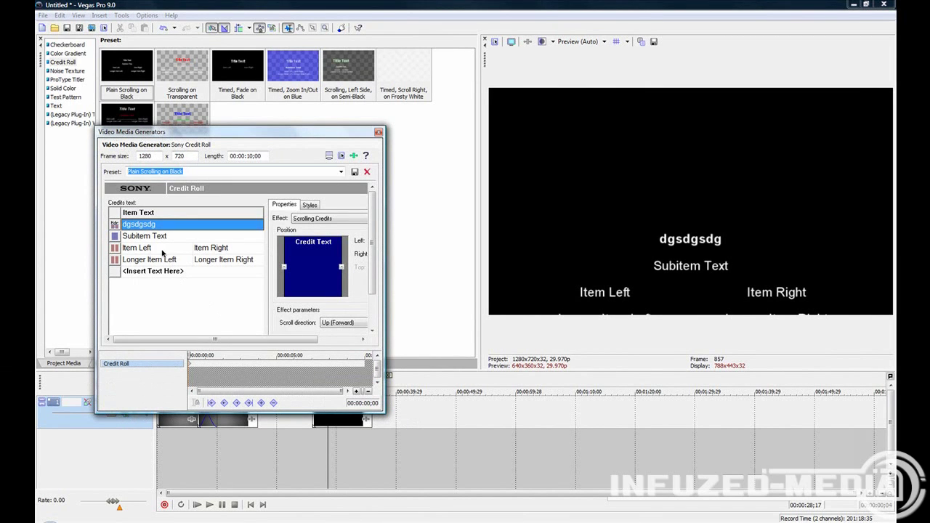
click(378, 131)
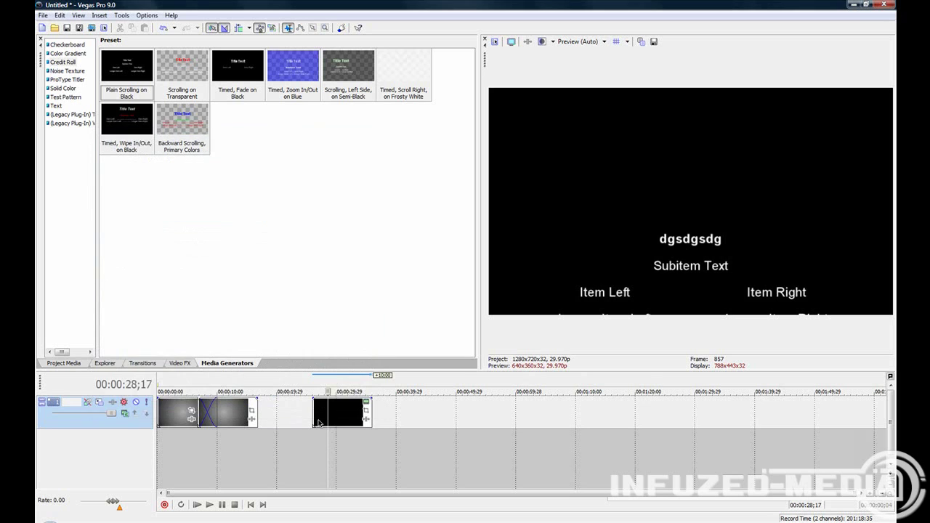
drag(341, 420, 228, 420)
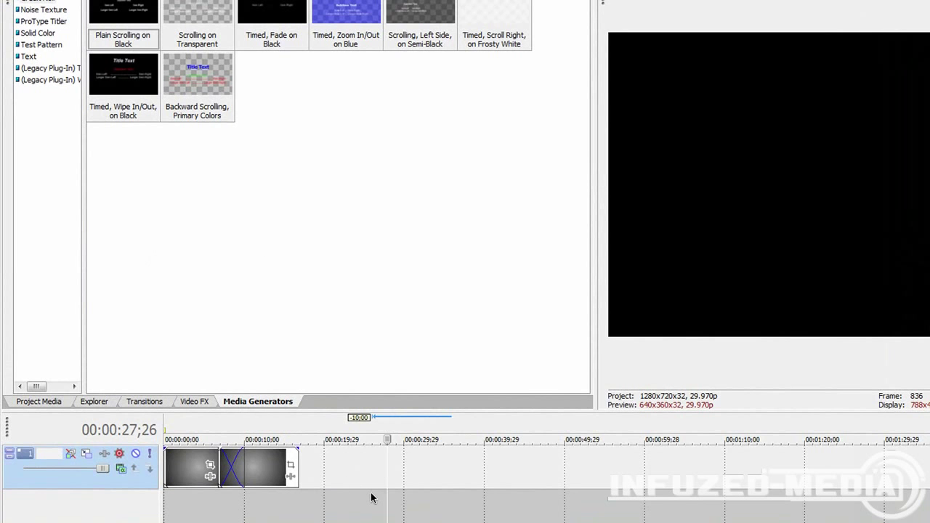
Step: Insert a text media clip and replace its sample text with 'Tutorial'
click(28, 56)
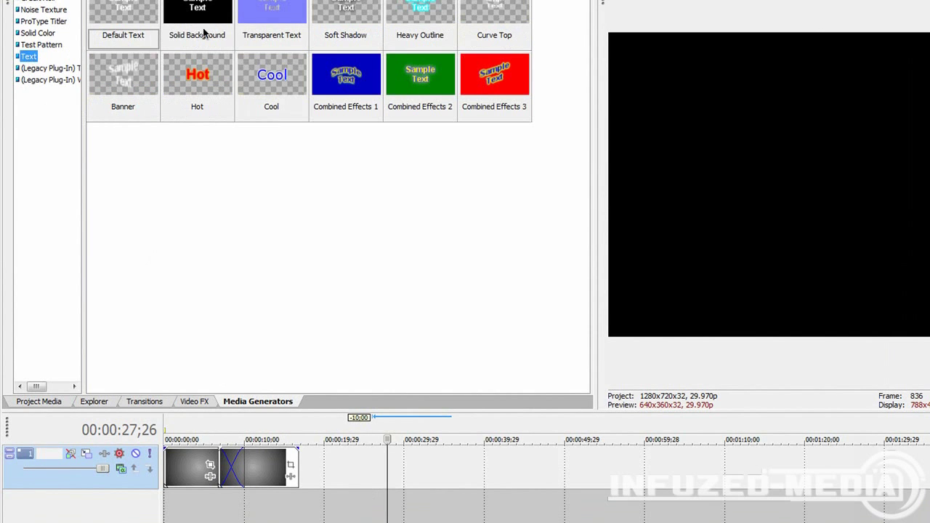
right_click(365, 466)
click(417, 444)
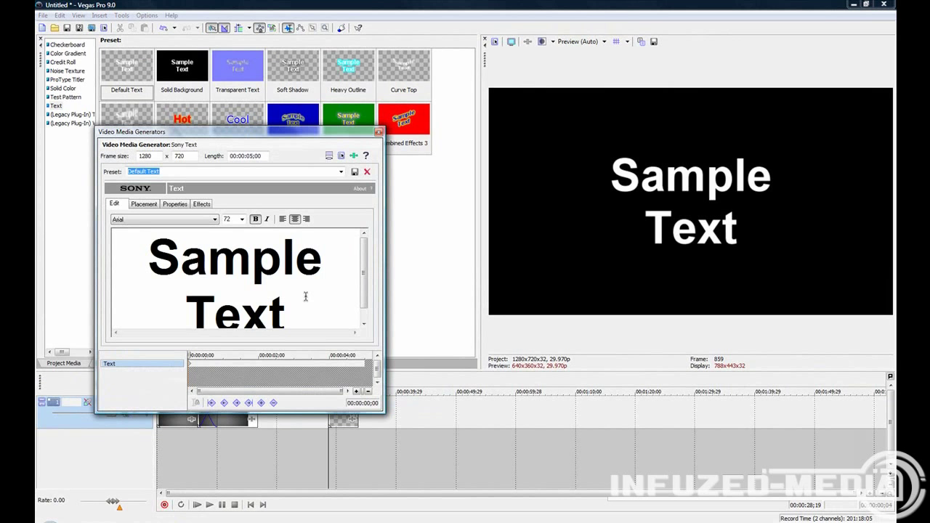
key(ctrl+a)
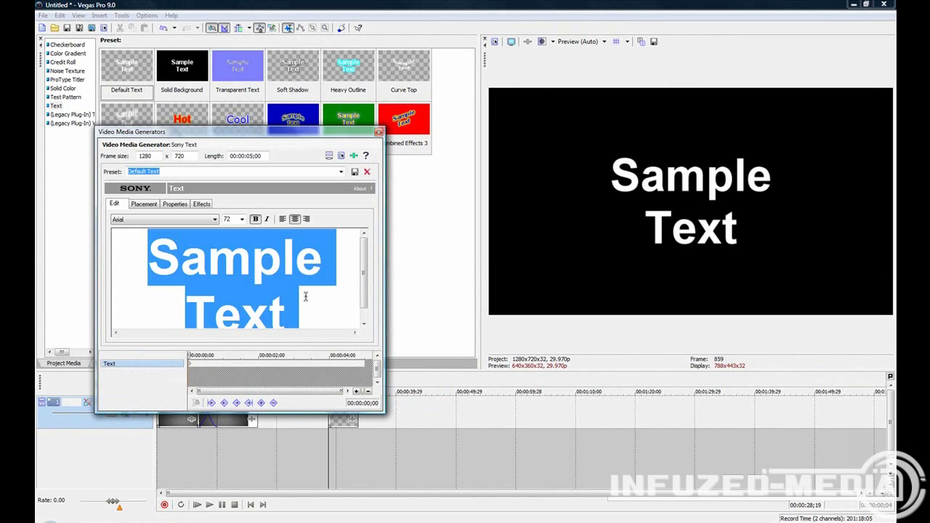
text(Tutorial)
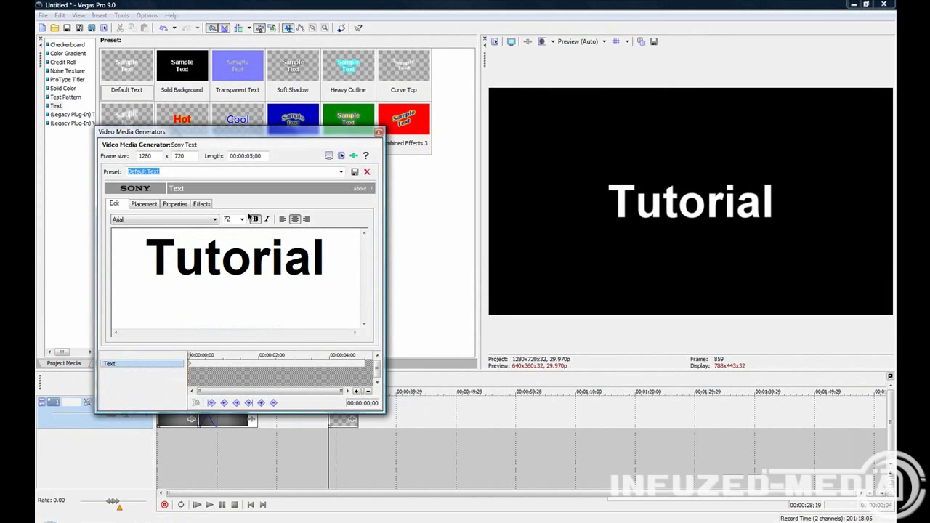
Step: Give the Tutorial text a wide yellow outline in the Effects settings
click(141, 205)
click(189, 204)
click(192, 205)
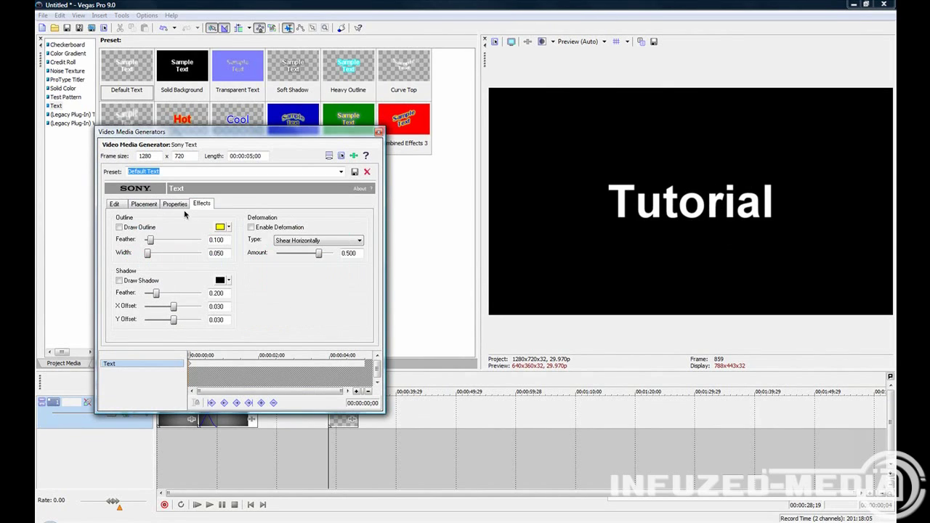
click(134, 229)
click(228, 227)
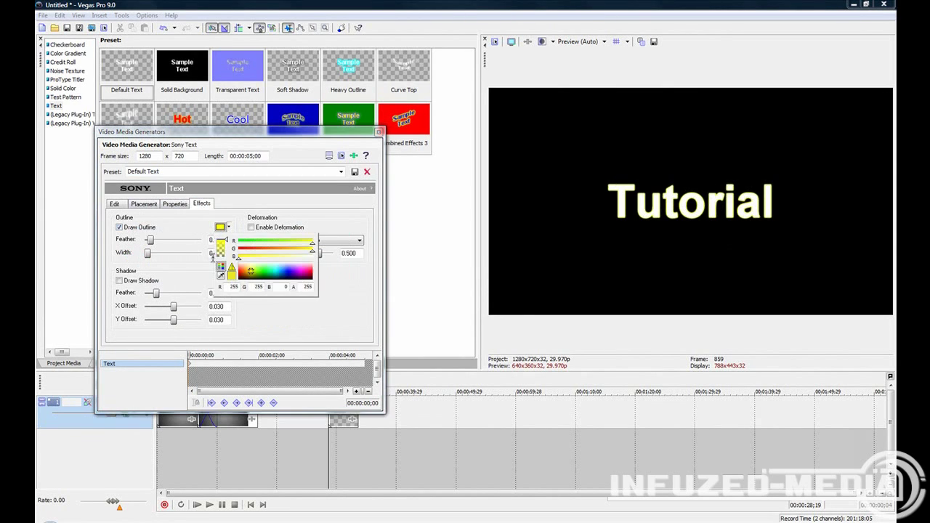
drag(150, 253, 160, 256)
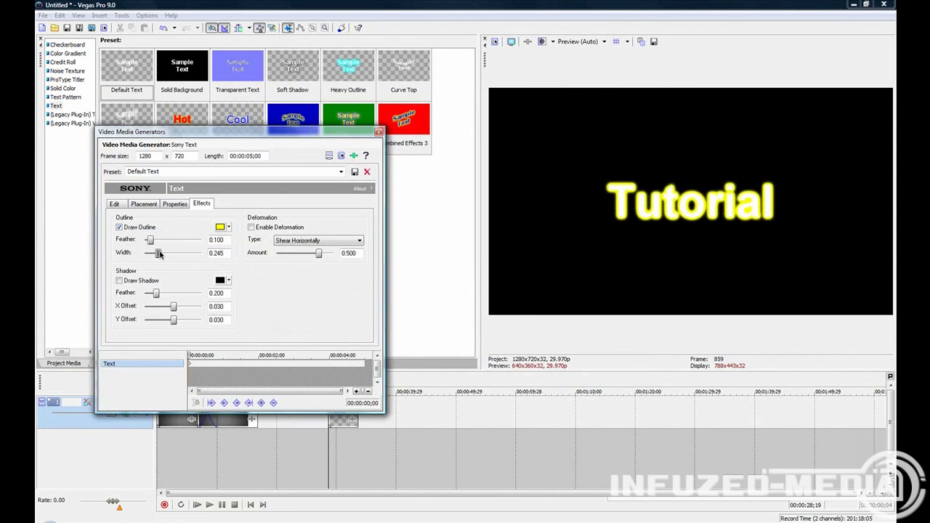
click(378, 132)
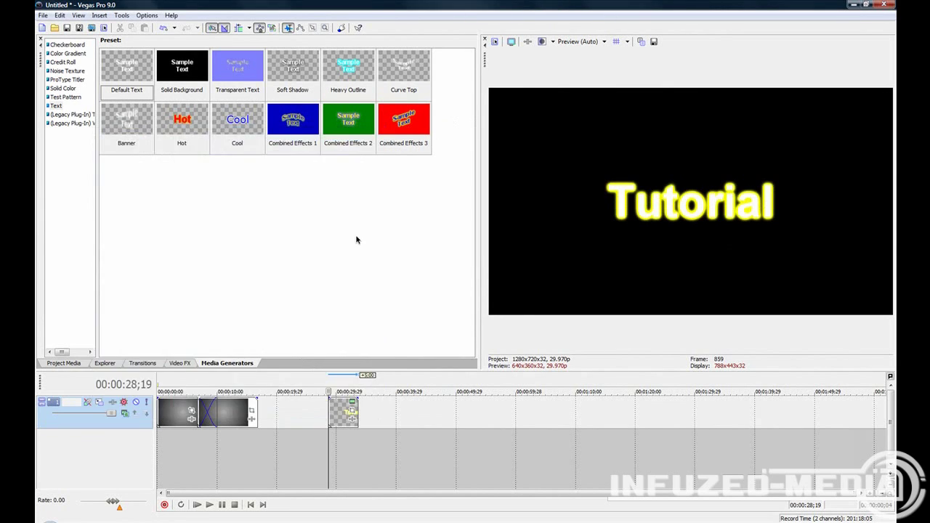
Step: Reopen the Tutorial text clip's settings, close them, and delete the clip
click(341, 413)
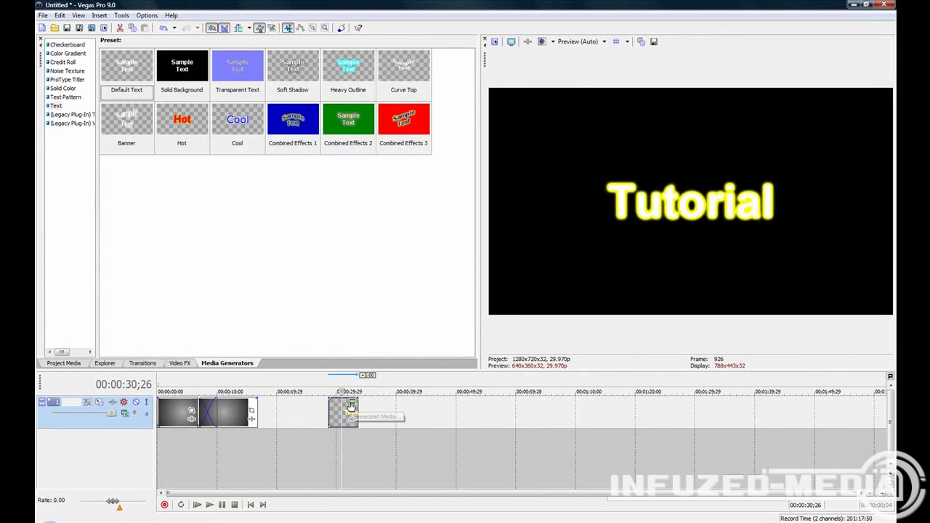
click(352, 404)
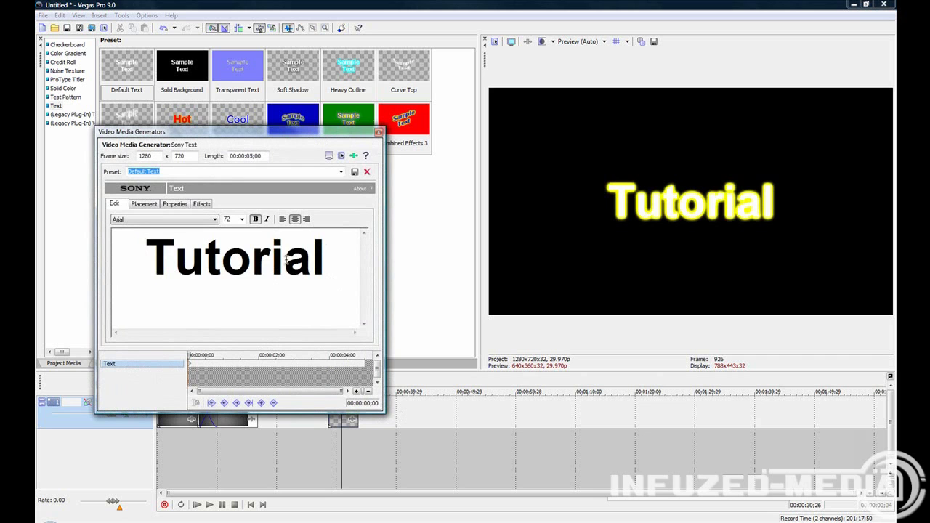
click(378, 132)
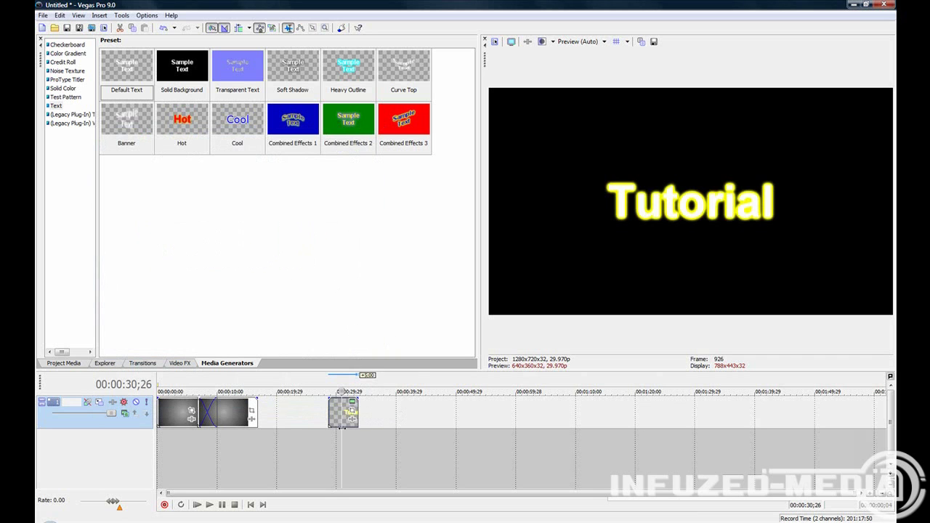
click(340, 419)
key(Delete)
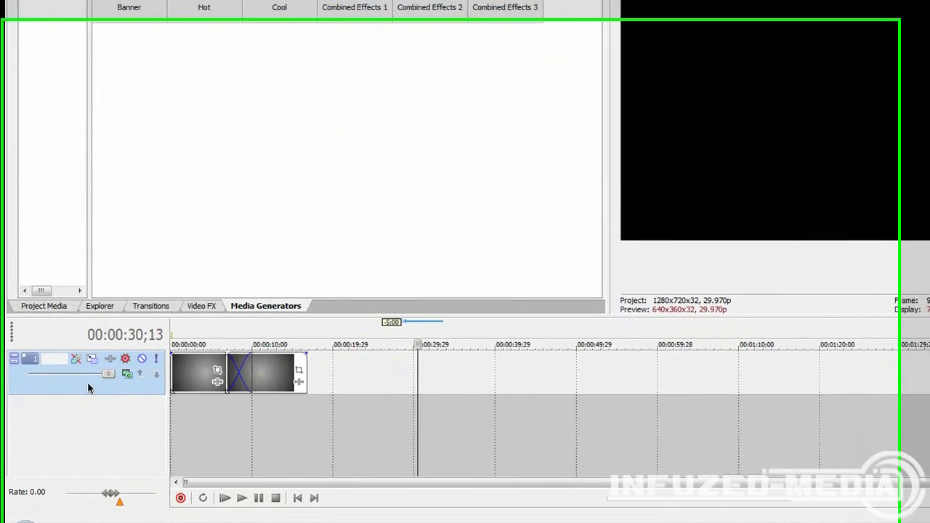
right_click(96, 419)
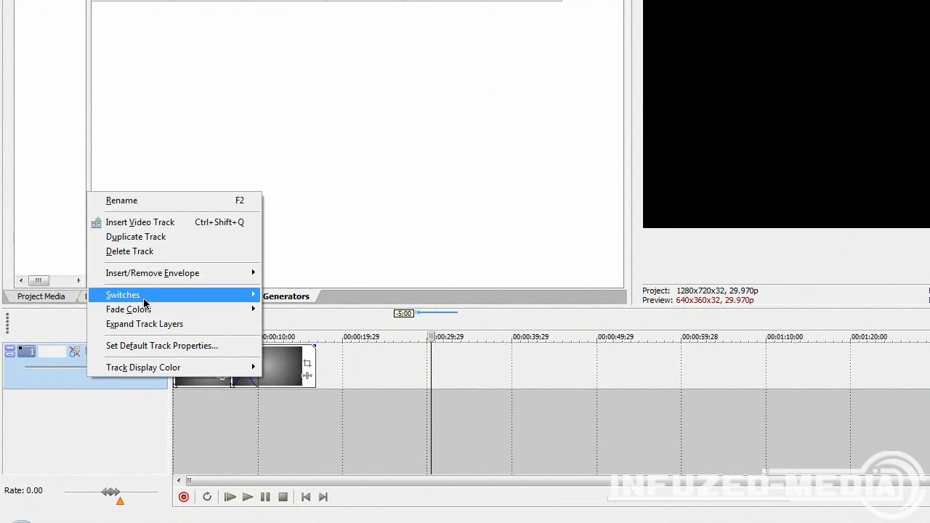
click(166, 237)
key(Delete)
click(281, 379)
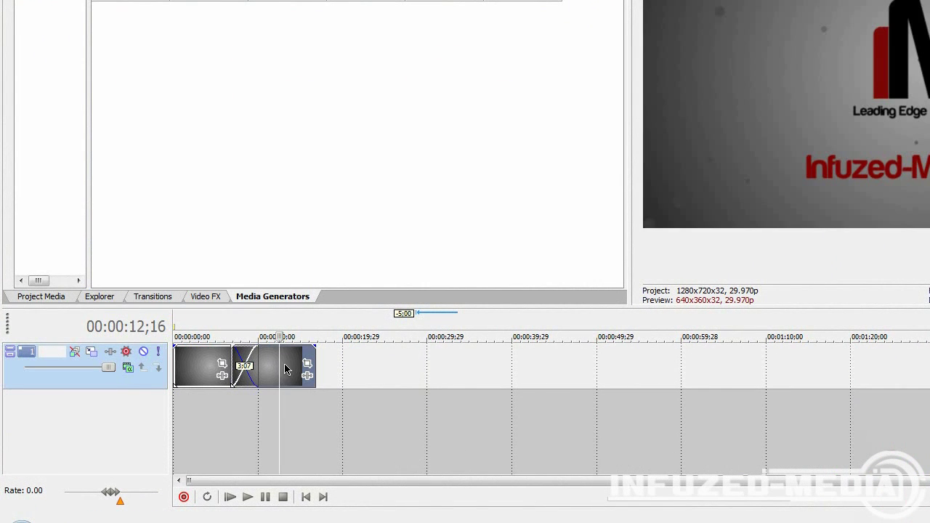
drag(281, 378, 417, 371)
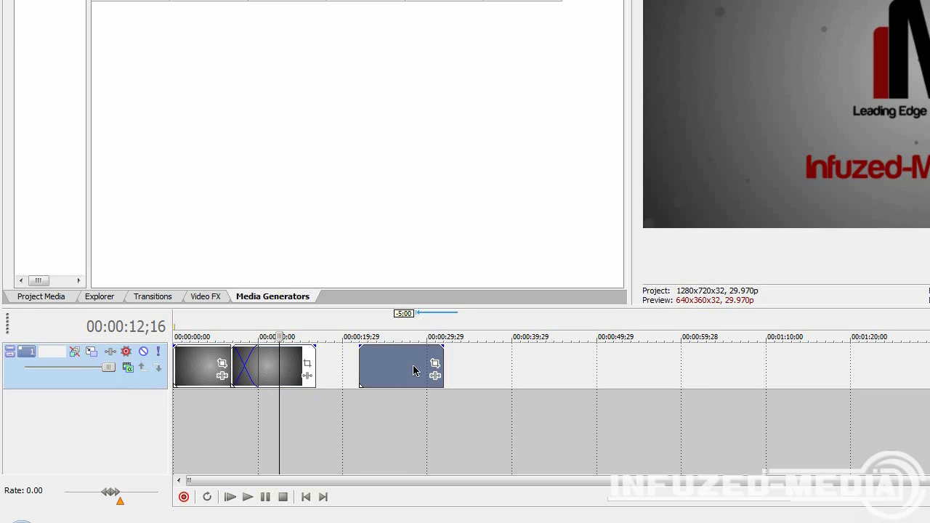
click(405, 373)
key(Delete)
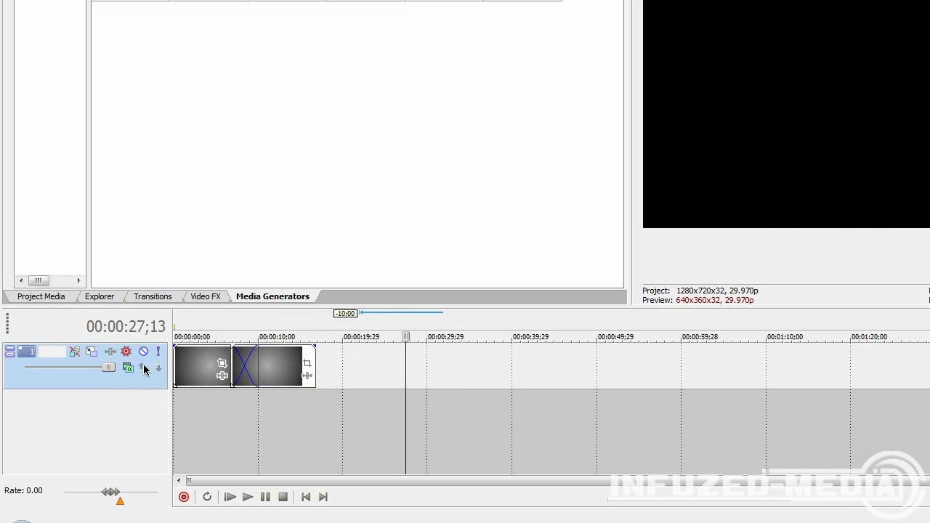
click(209, 354)
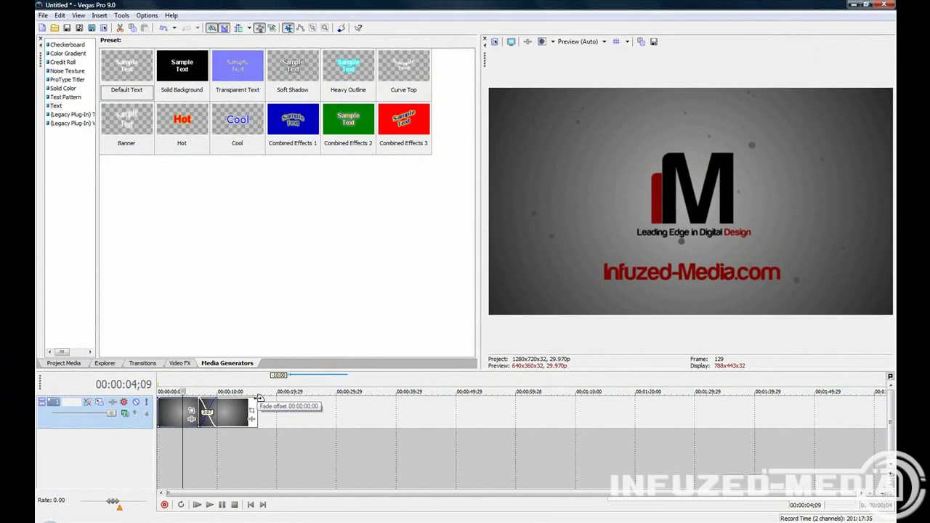
Step: Add a fade-out to the last logo clip's end and a fade-in to the first clip's start
drag(260, 398, 234, 398)
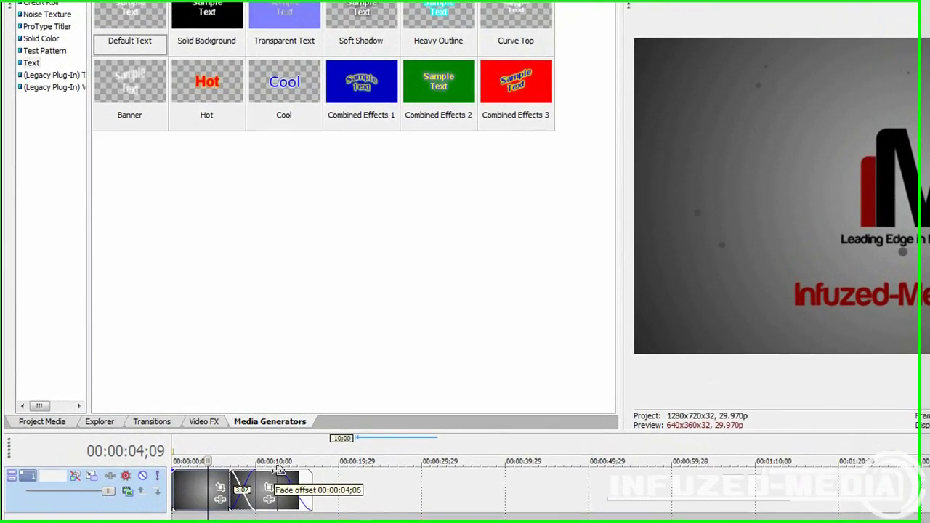
drag(279, 470, 287, 474)
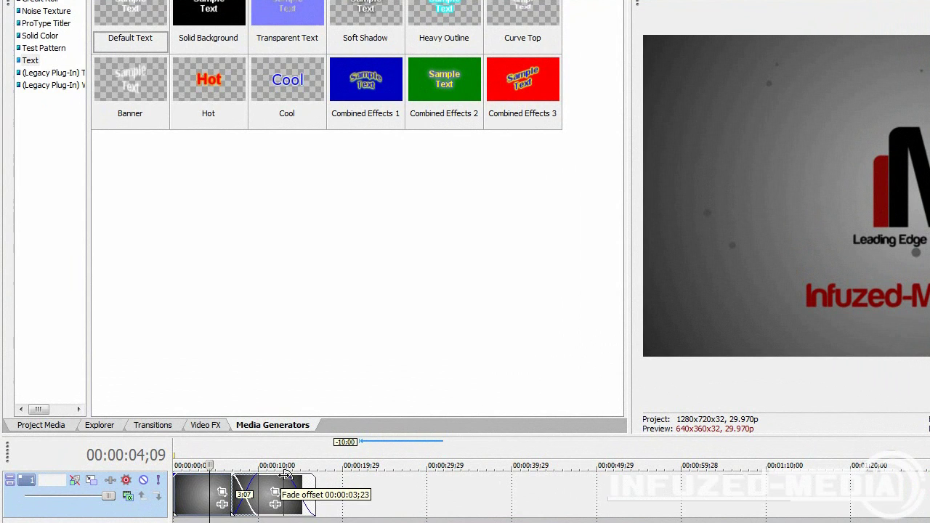
drag(287, 474, 289, 474)
drag(172, 475, 194, 473)
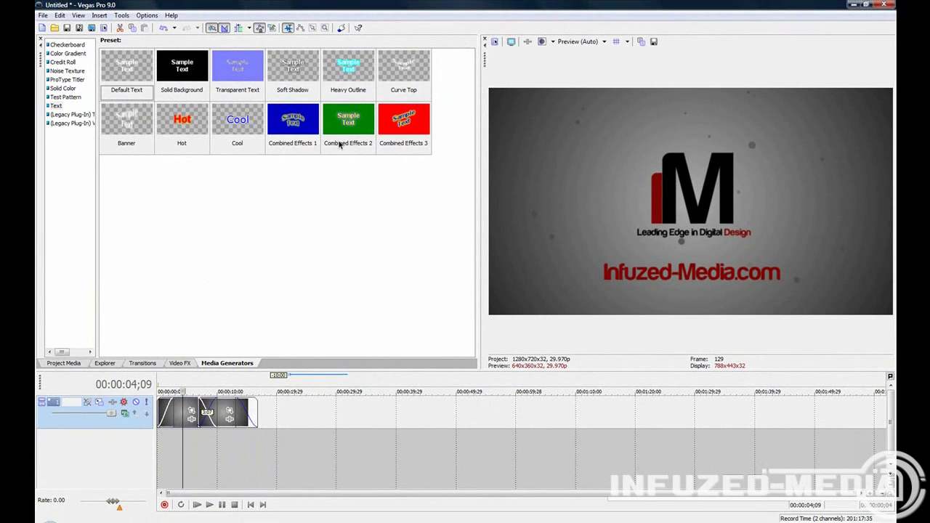
click(42, 15)
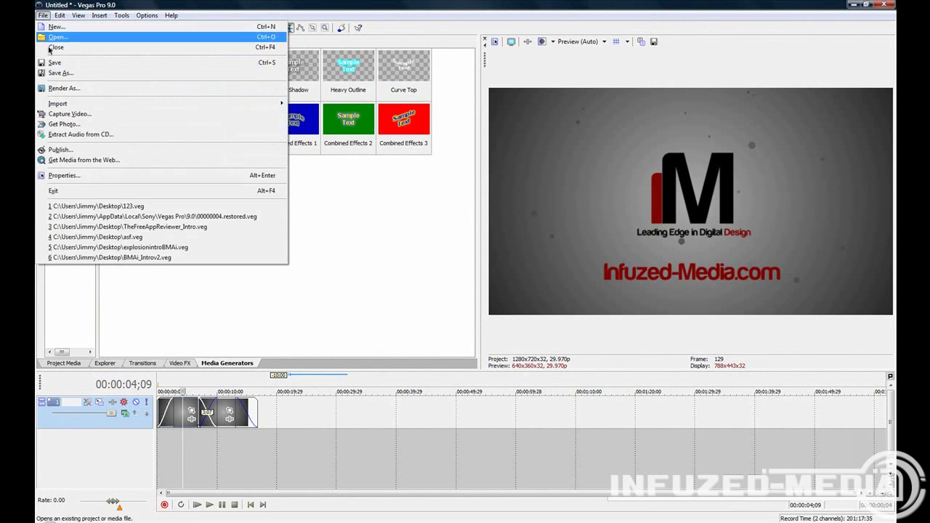
click(52, 86)
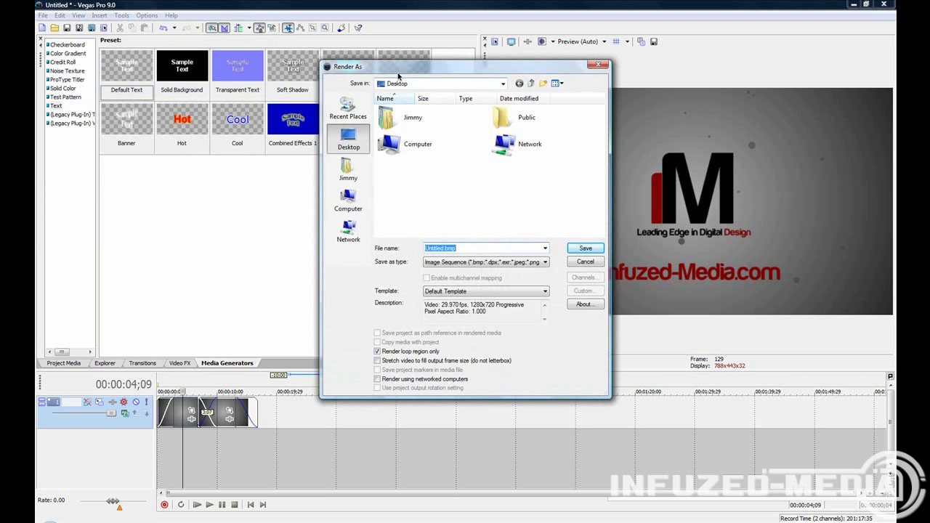
text(Tutorial)
click(456, 261)
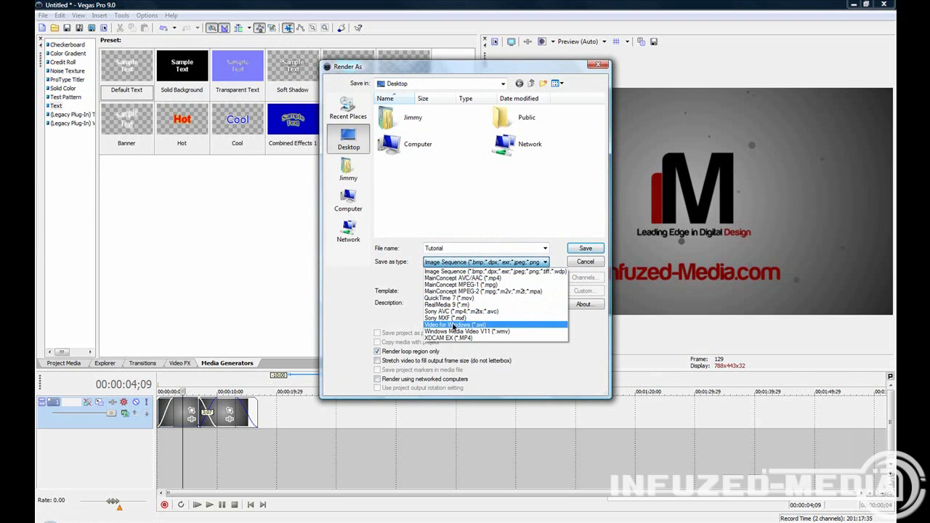
click(454, 325)
click(465, 262)
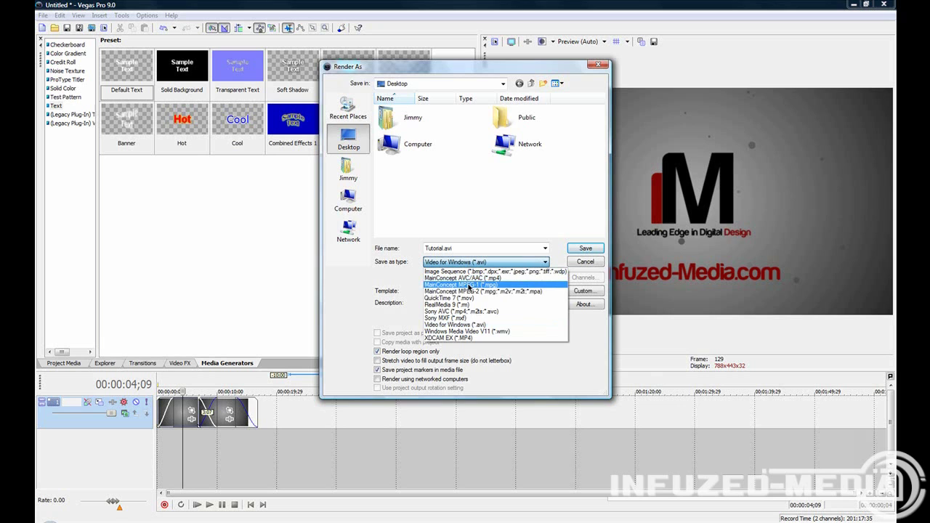
click(478, 326)
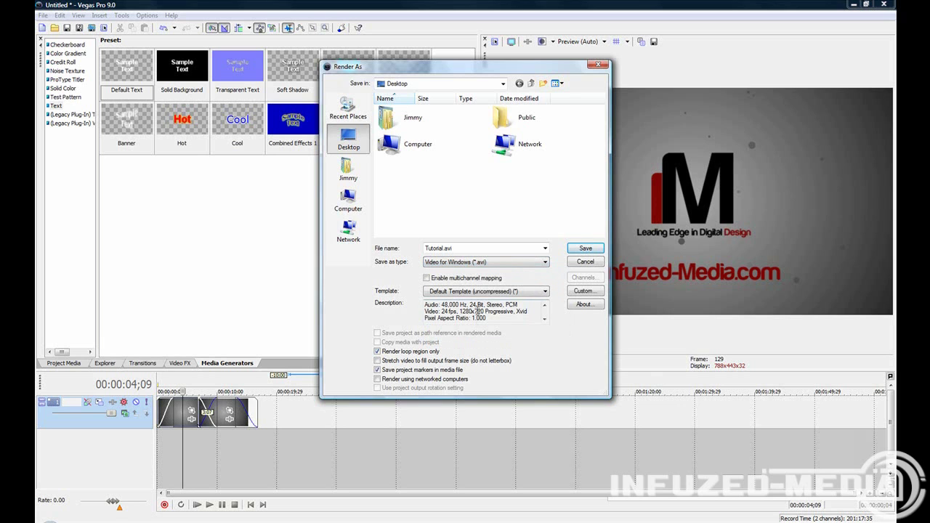
click(506, 291)
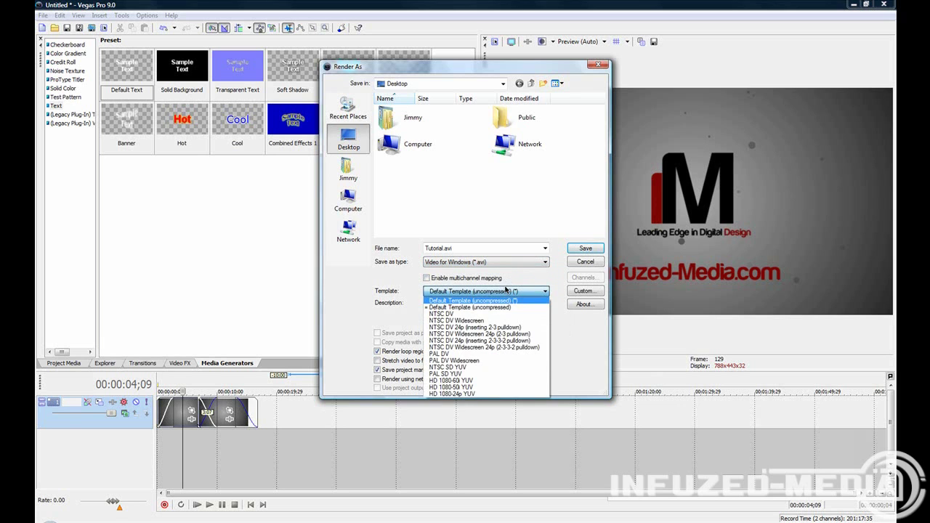
click(506, 291)
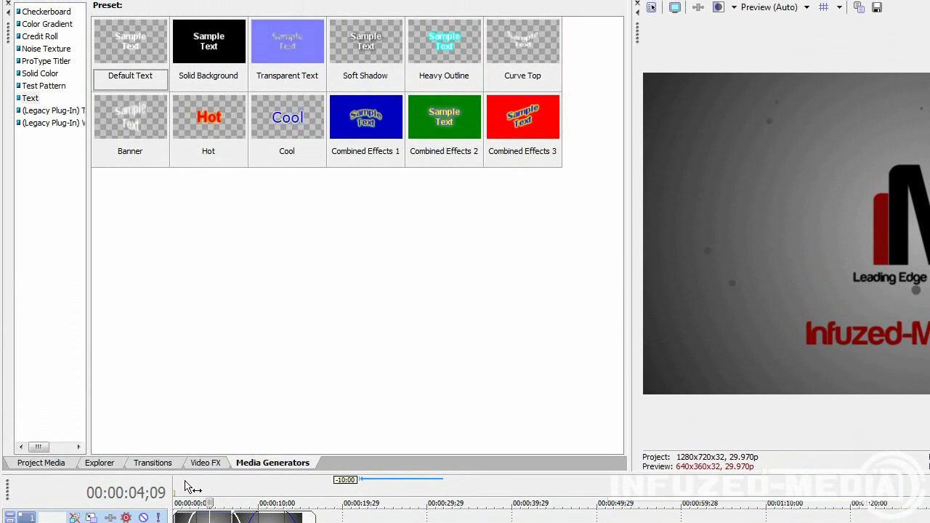
Step: Loop the first 16 seconds, return the cursor to the project start, and open File > Render As
drag(187, 486, 314, 501)
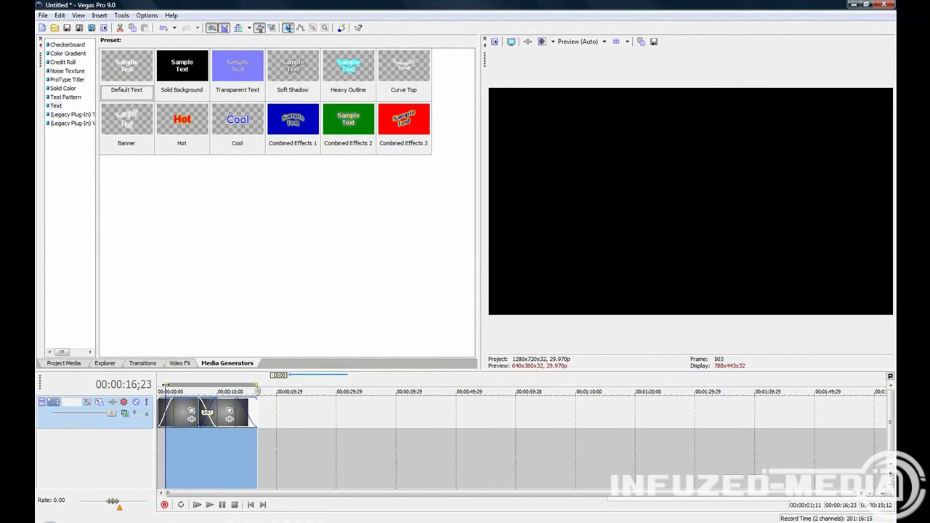
click(162, 383)
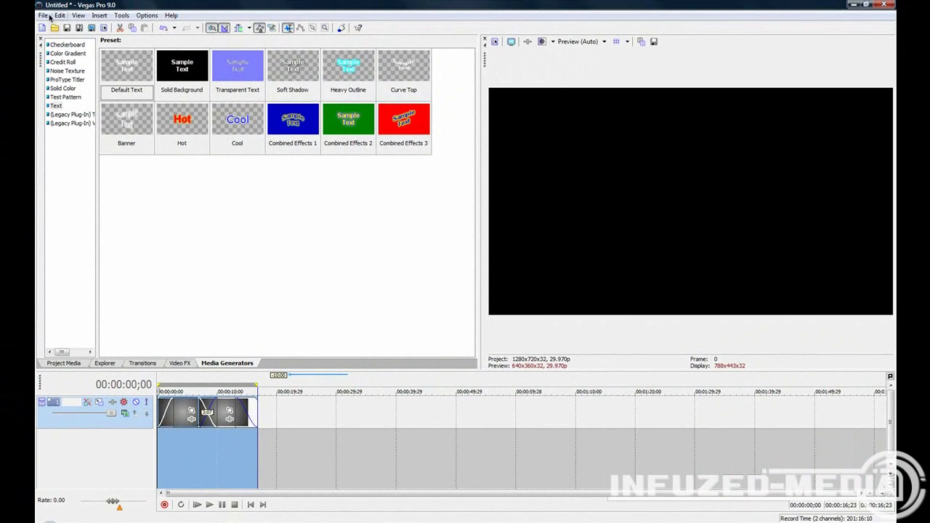
click(43, 15)
click(64, 89)
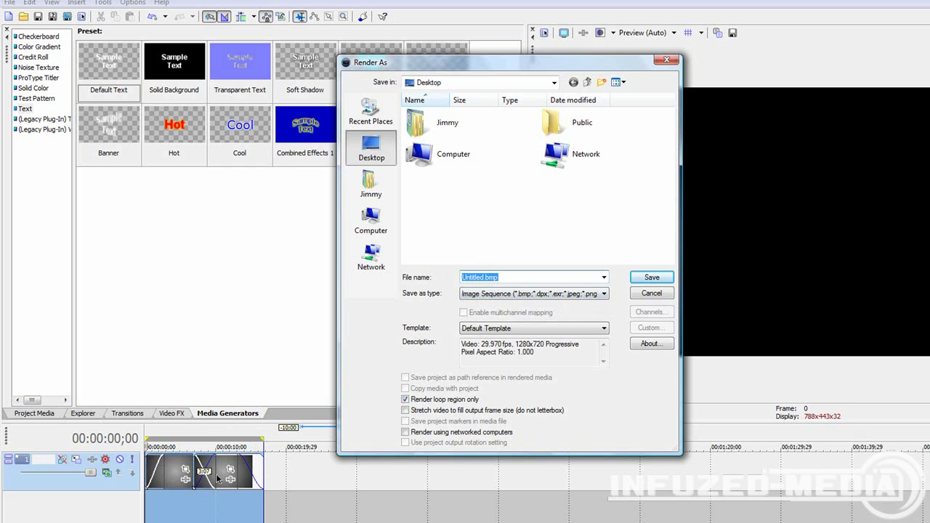
Step: Choose Video for Windows (*.avi) output with the Default Template (uncompressed)
click(487, 296)
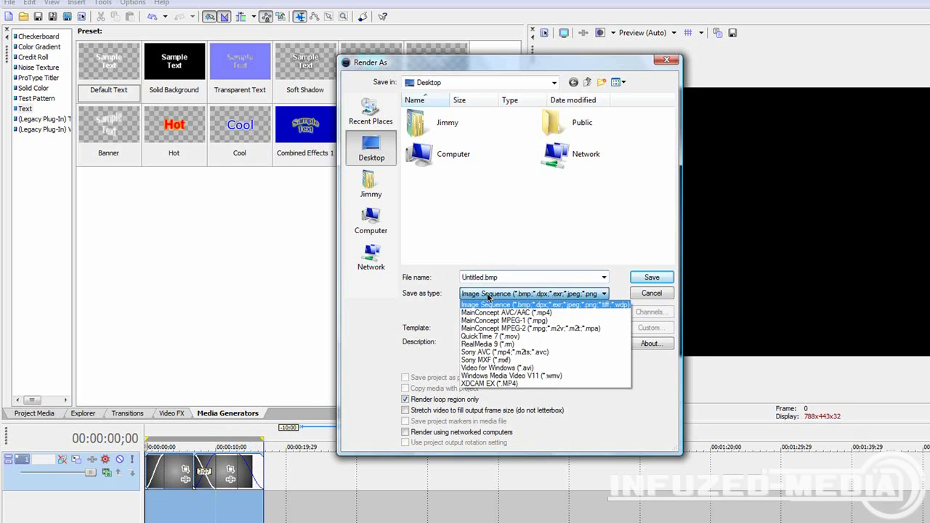
click(494, 363)
click(500, 331)
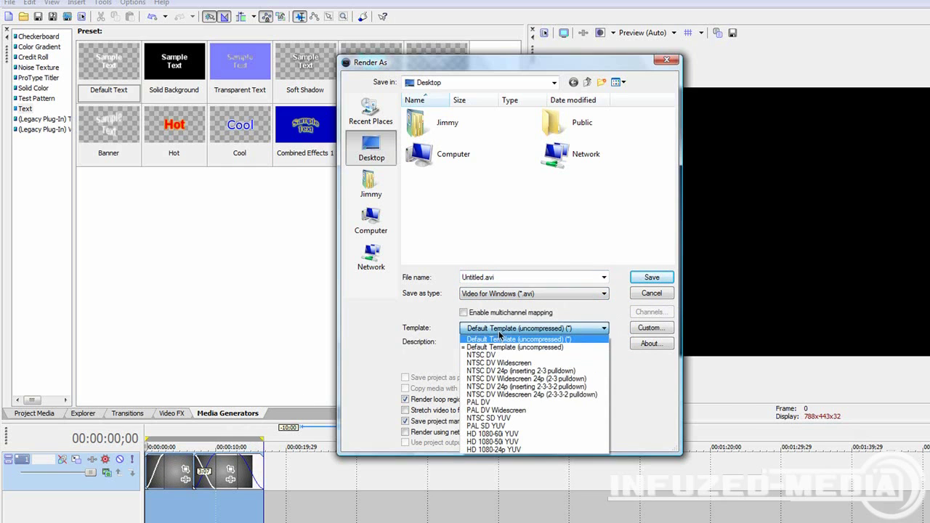
click(562, 331)
Step: Inspect the template's custom video settings, then cancel both dialogs without rendering
click(651, 328)
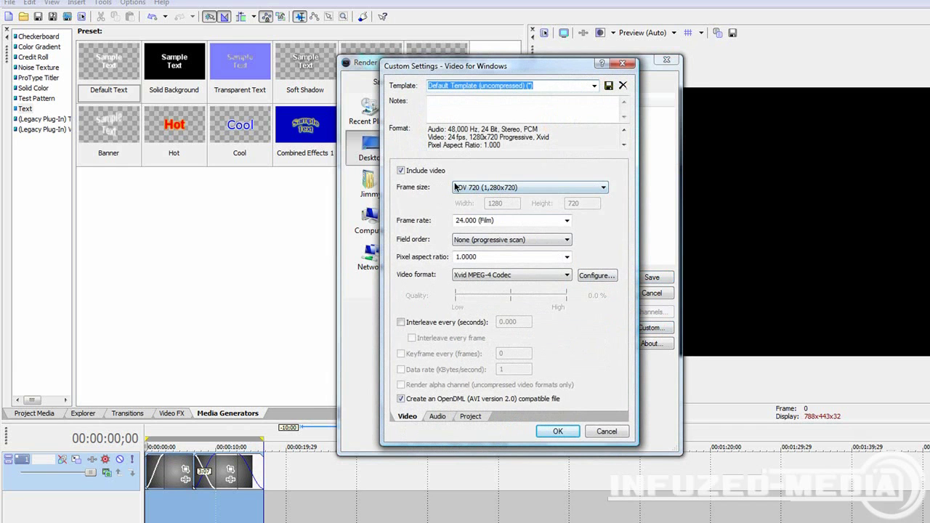
click(501, 239)
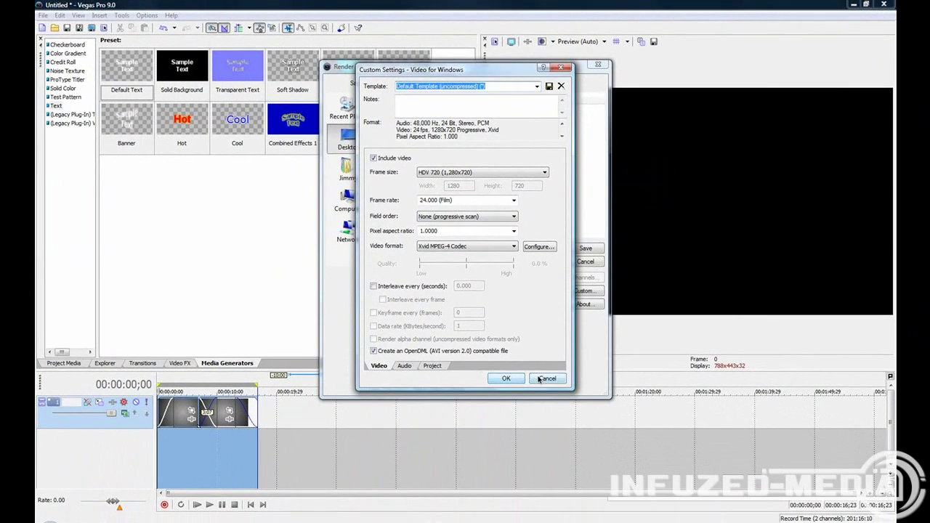
click(545, 378)
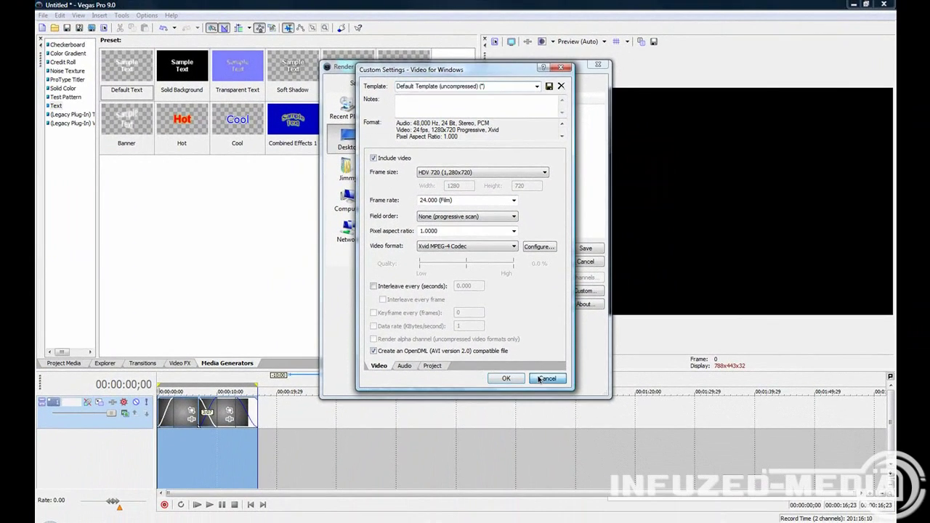
click(586, 262)
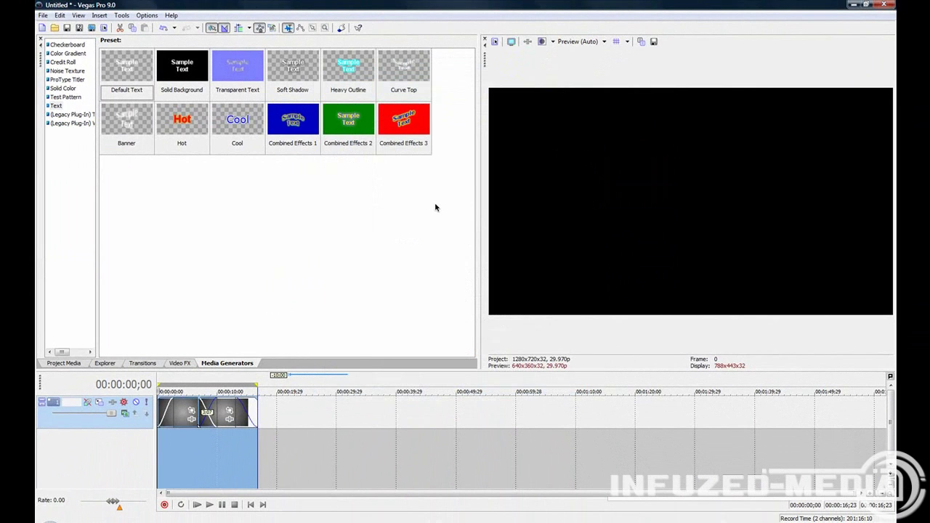
Step: Exit Vegas Pro 9.0 with the title-bar close button
click(884, 4)
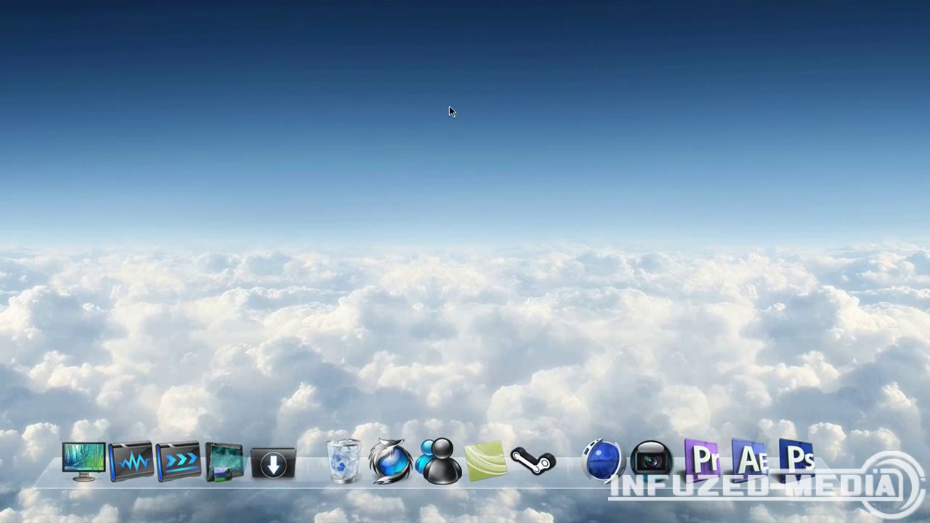